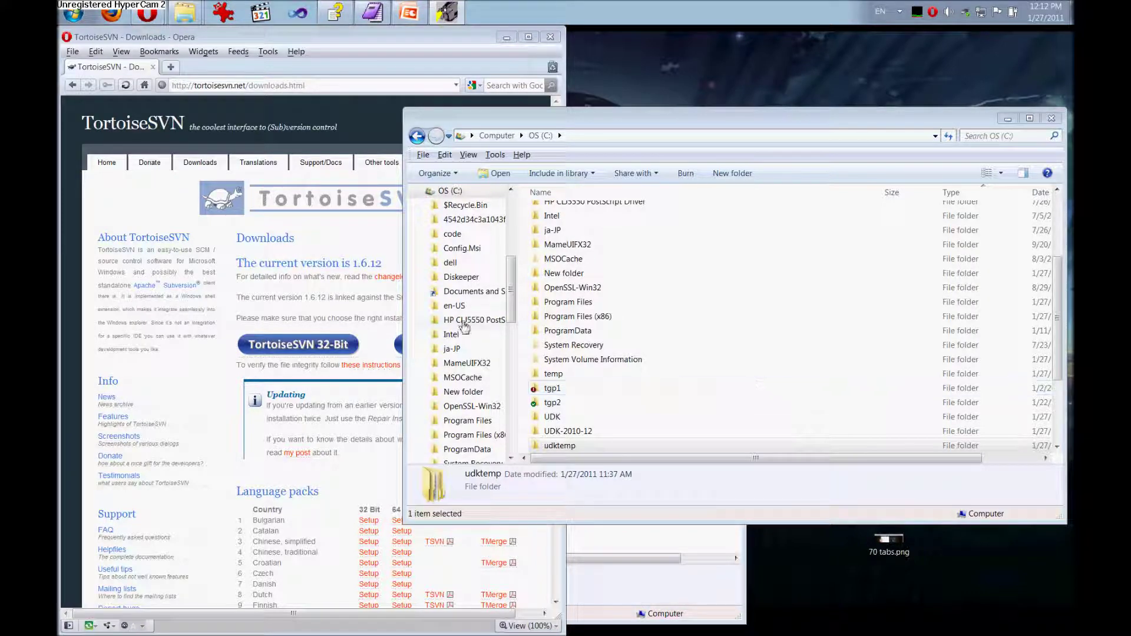
# - View the TortoiseSVN downloads page and the TortoiseSVN commands available in the C: drive window
pyautogui.click(322, 253)
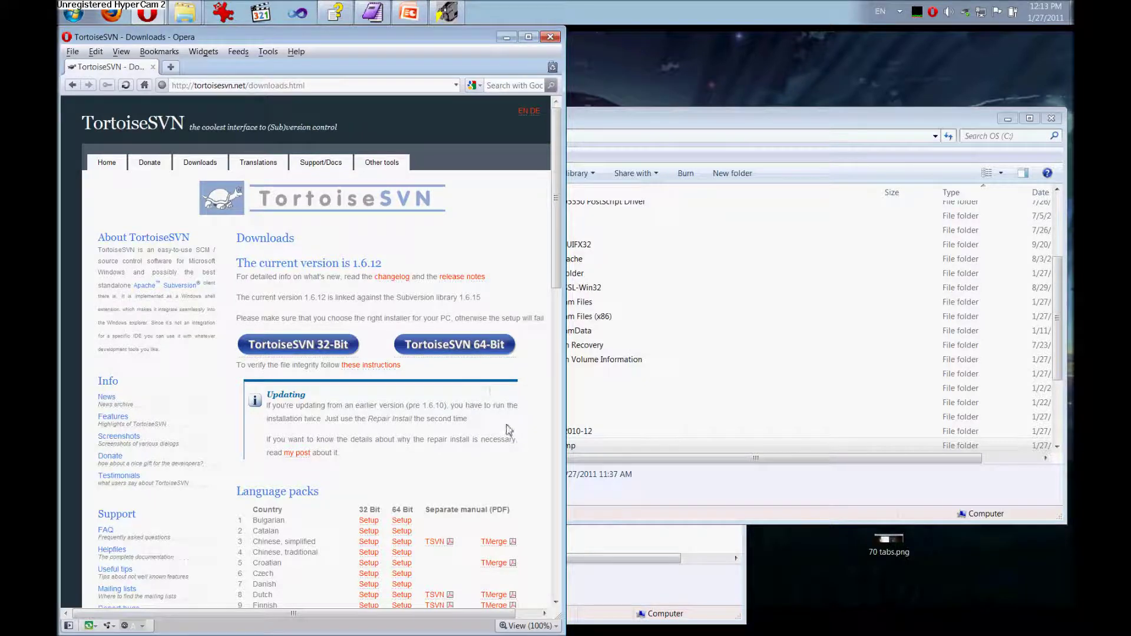
pyautogui.click(515, 38)
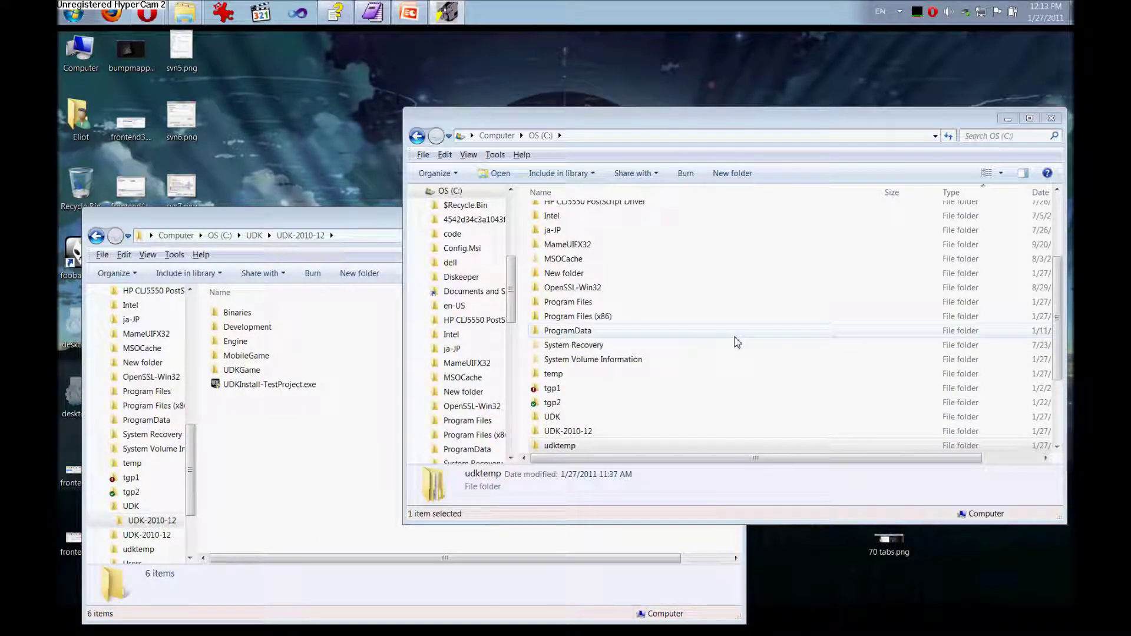
pyautogui.rightClick(711, 326)
pyautogui.moveTo(784, 501)
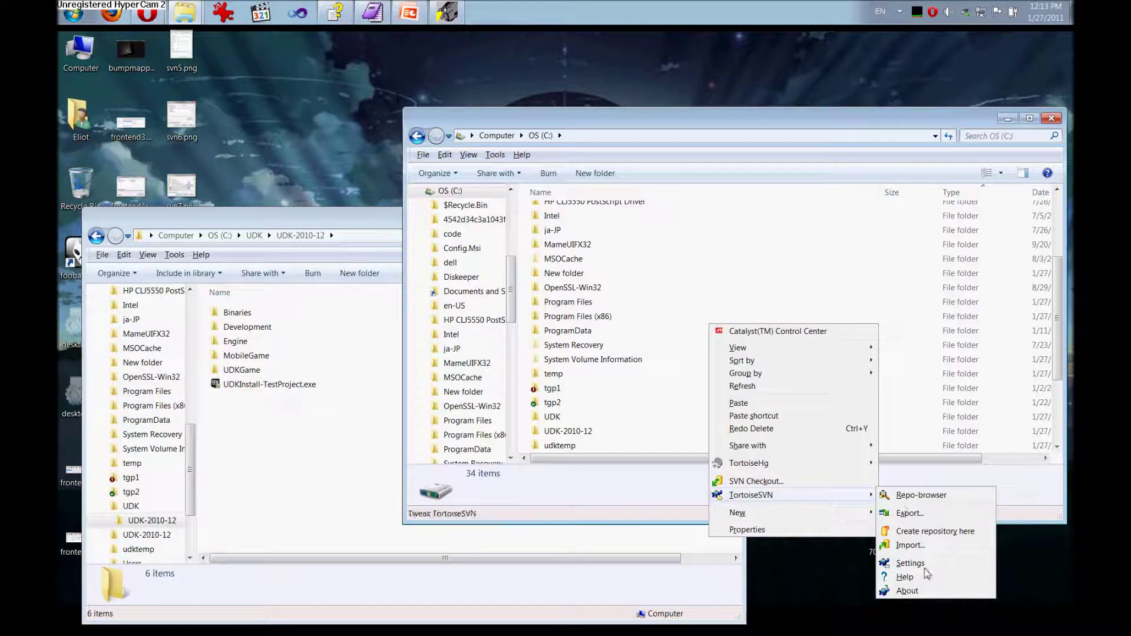
pyautogui.click(674, 498)
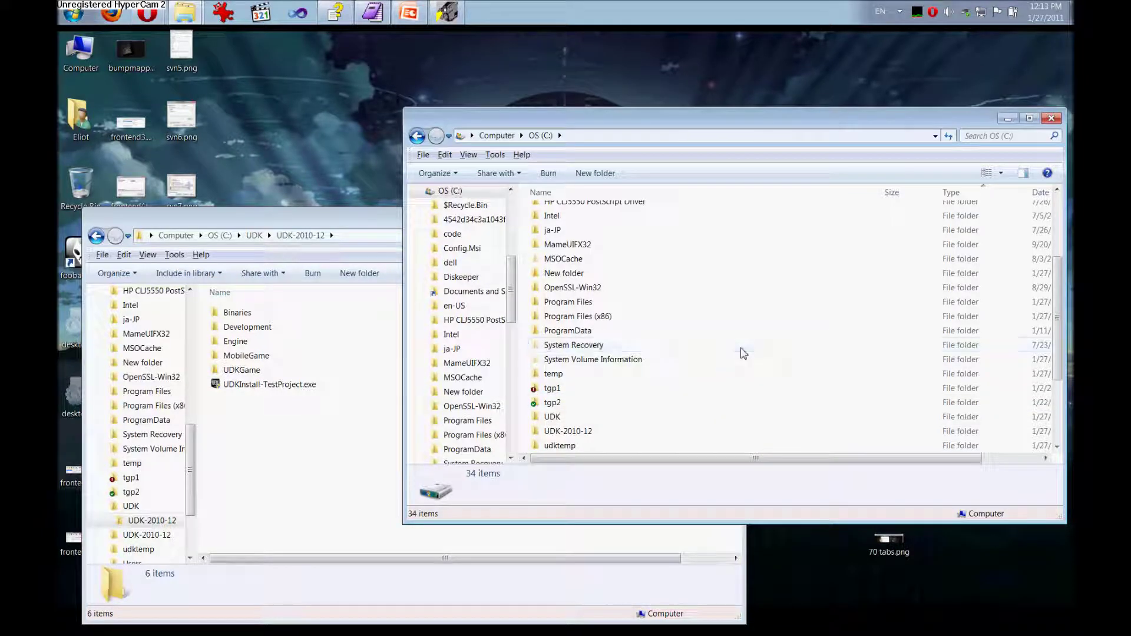
# - Create a new folder named Repository in the root of the C: drive
pyautogui.rightClick(742, 351)
pyautogui.moveTo(815, 542)
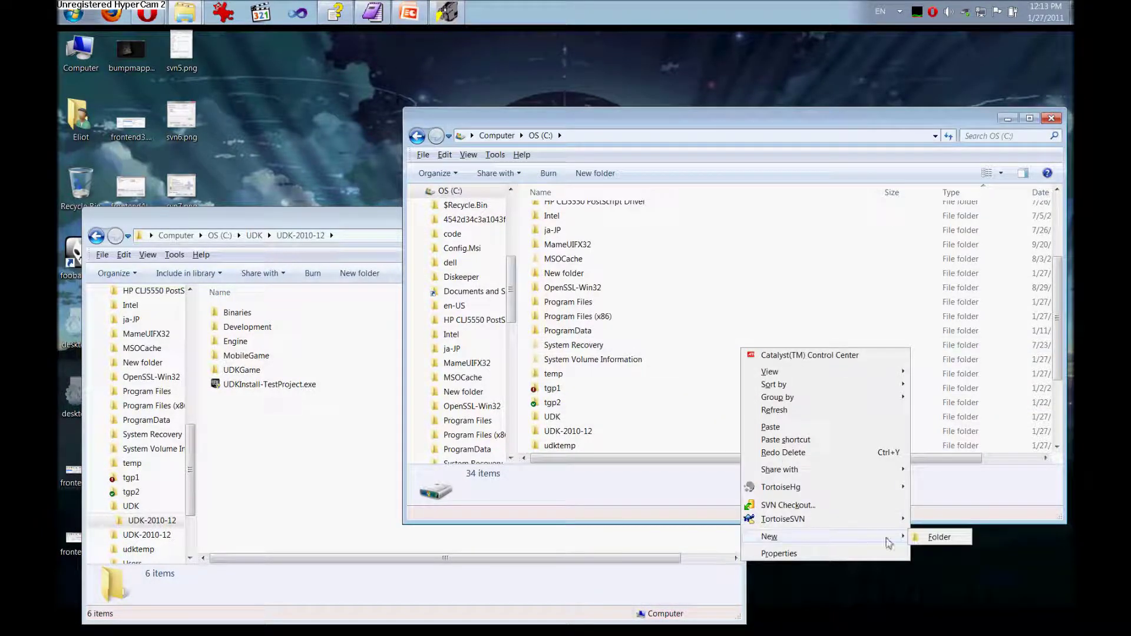
pyautogui.click(929, 538)
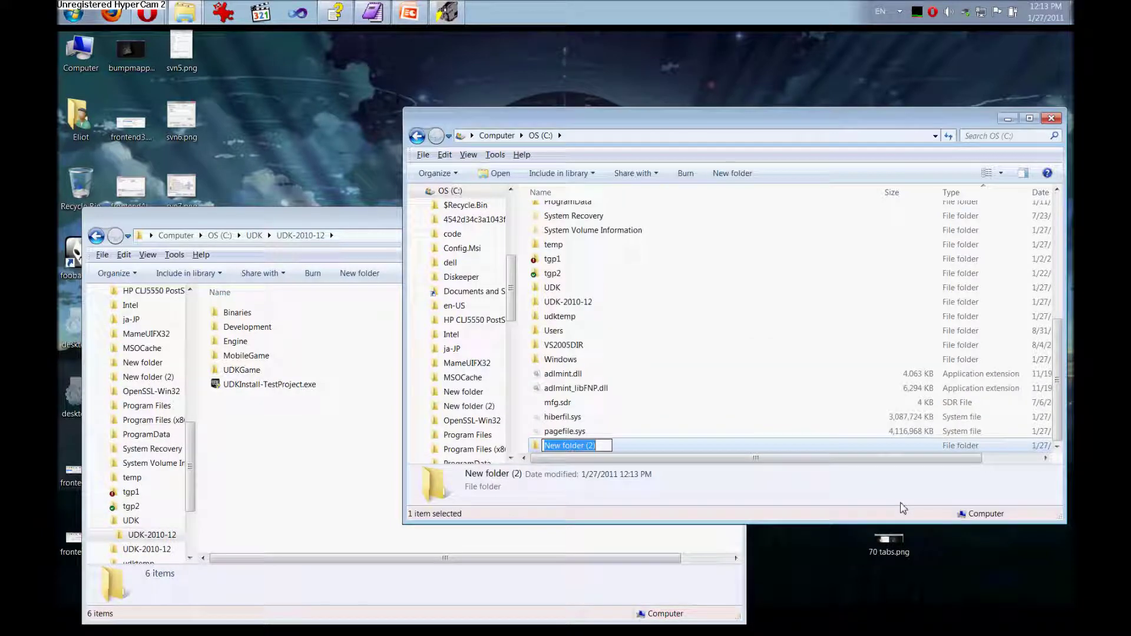
pyautogui.write('Repository')
pyautogui.press('Return')
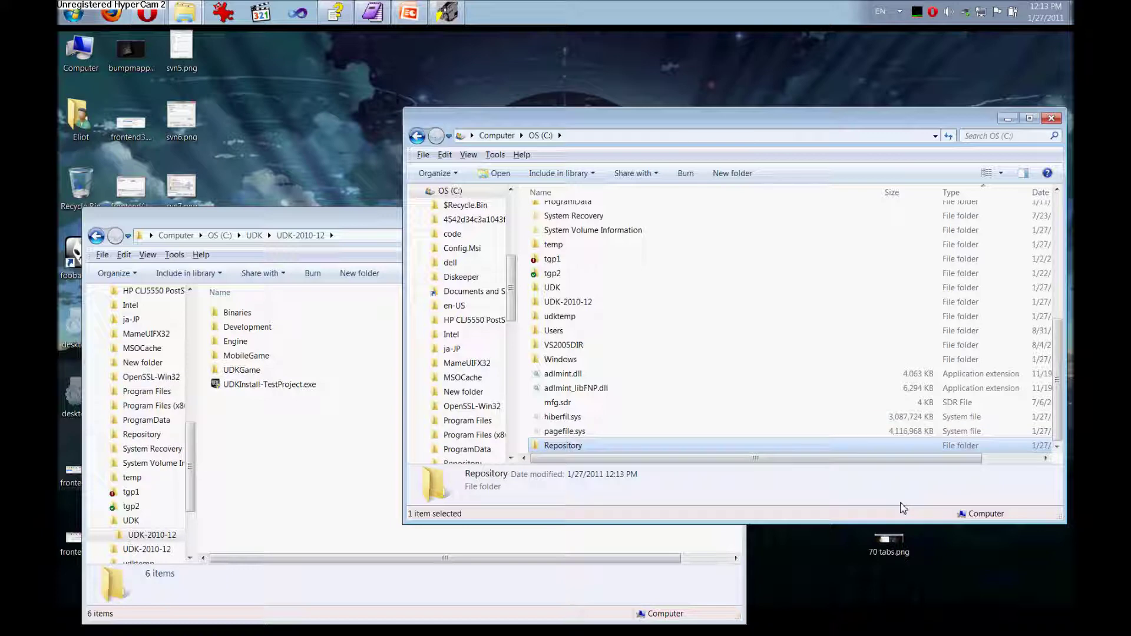
# - Open the Repository folder and create a TortoiseSVN repository in it
pyautogui.press('Return')
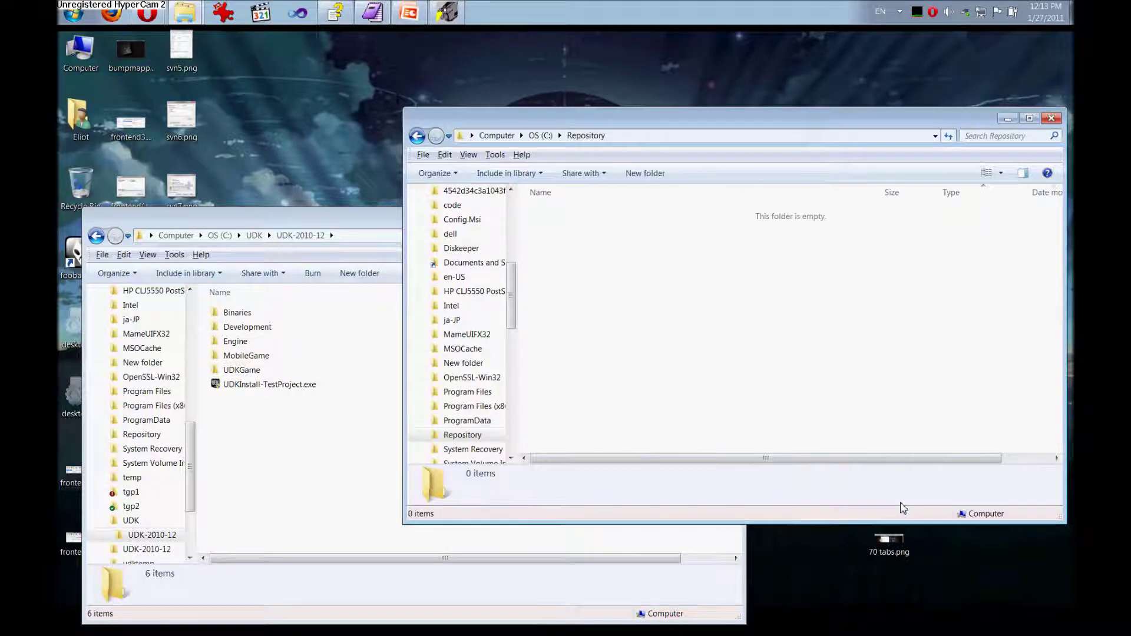
pyautogui.rightClick(672, 277)
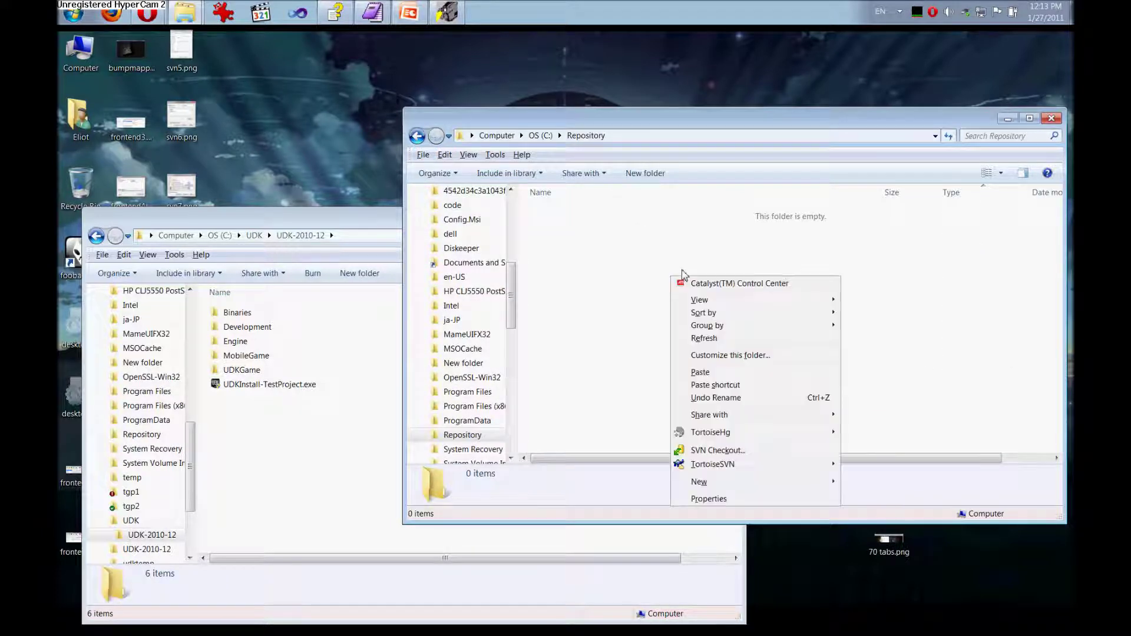
pyautogui.moveTo(760, 464)
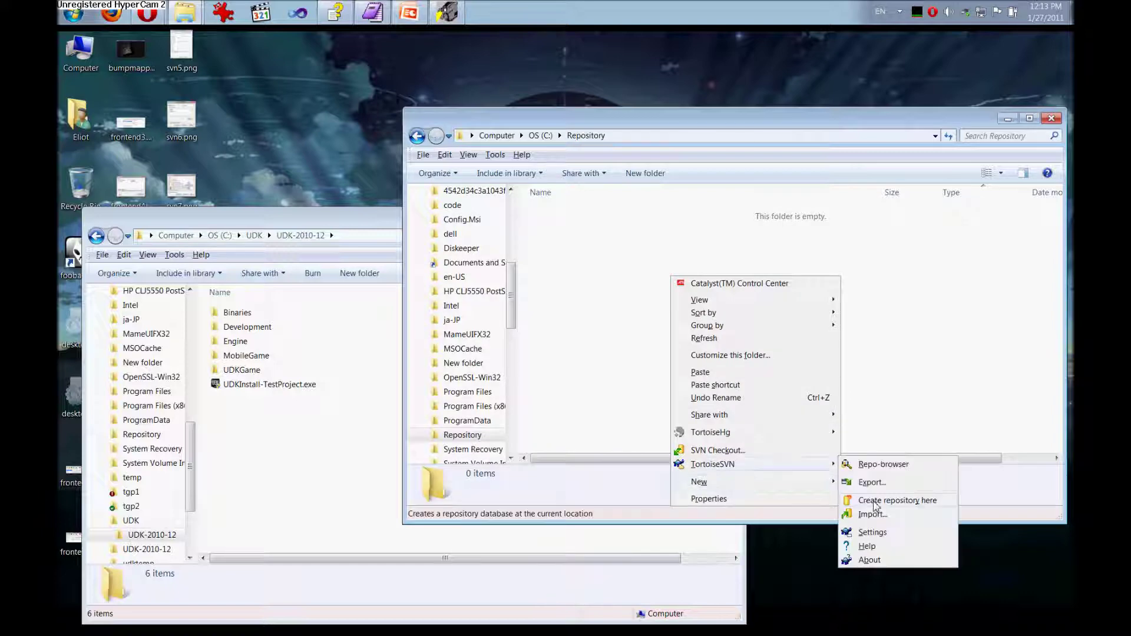
pyautogui.click(882, 502)
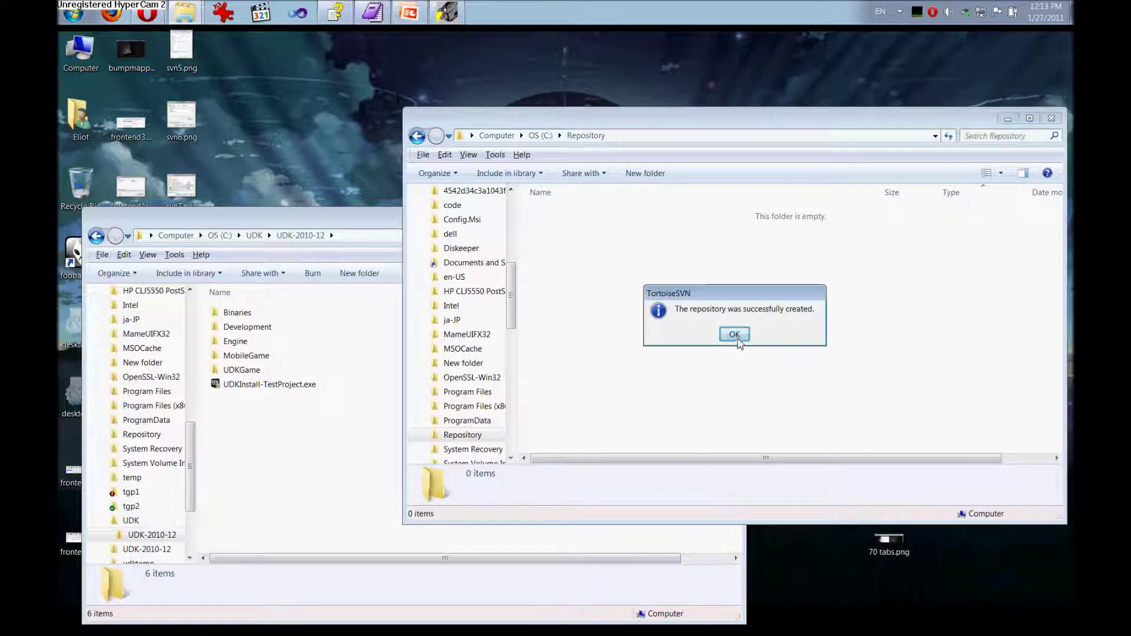
pyautogui.click(736, 337)
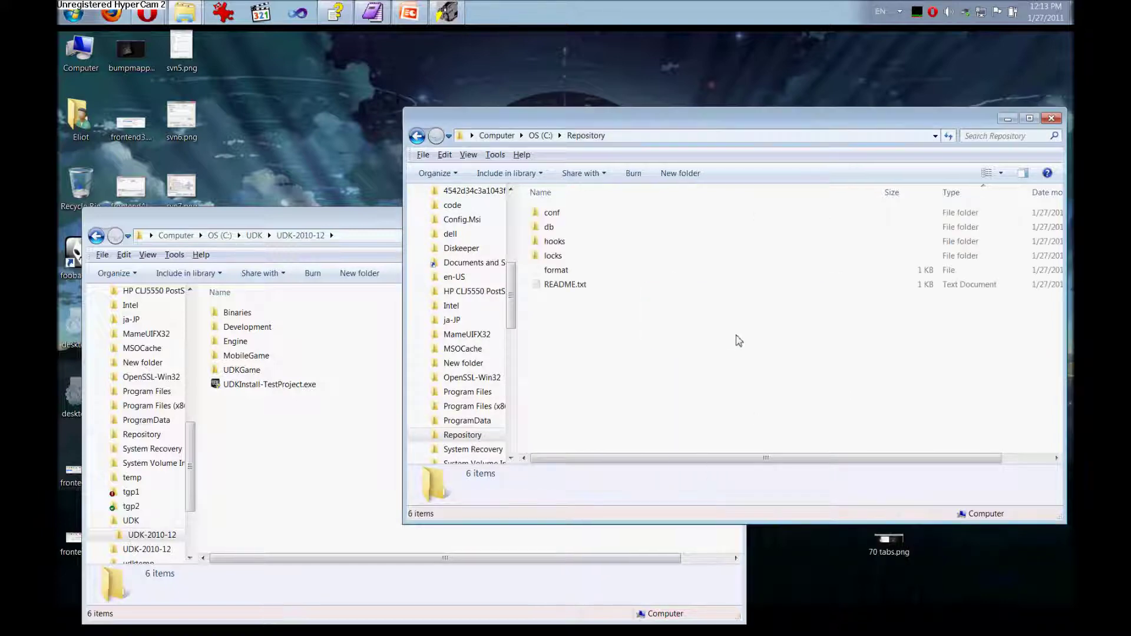
# - Return to the C: drive root and select the Development and UDKGame folders in the other window's C:\UDK\UDK-2010-12 folder
pyautogui.click(540, 136)
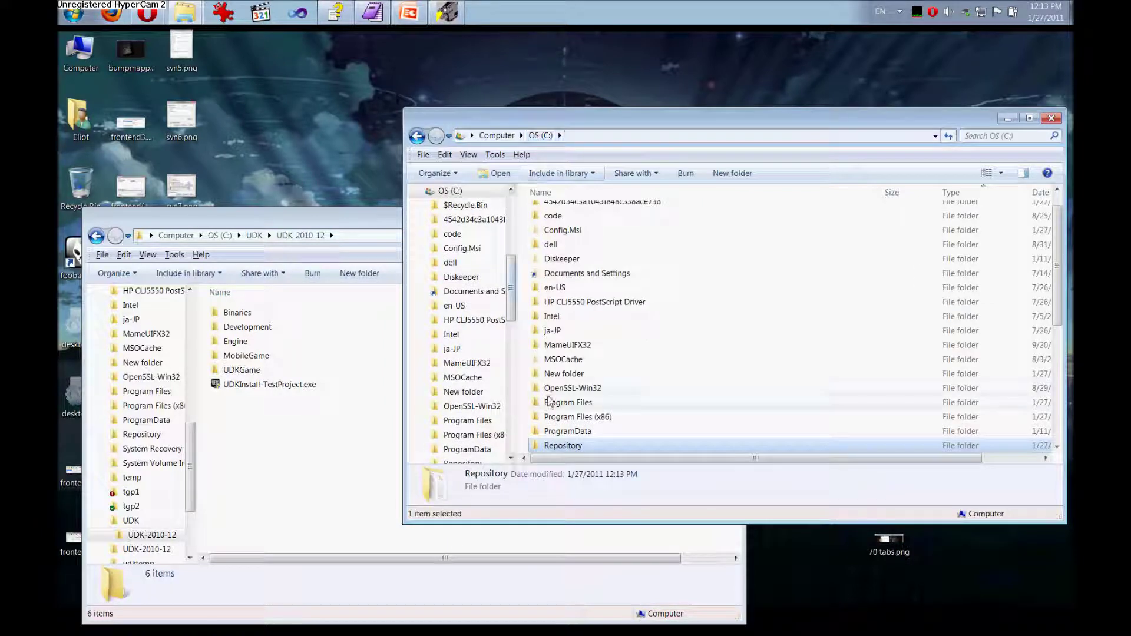
pyautogui.click(350, 467)
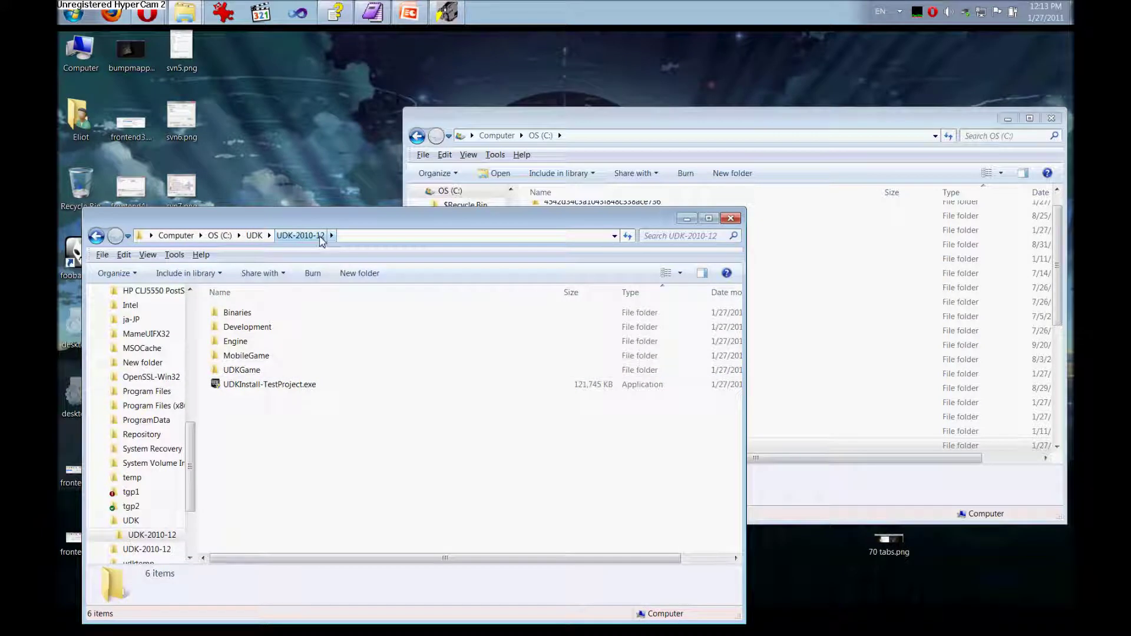
pyautogui.click(292, 328)
pyautogui.keyDown('ctrl'); pyautogui.click(291, 370); pyautogui.keyUp('ctrl')
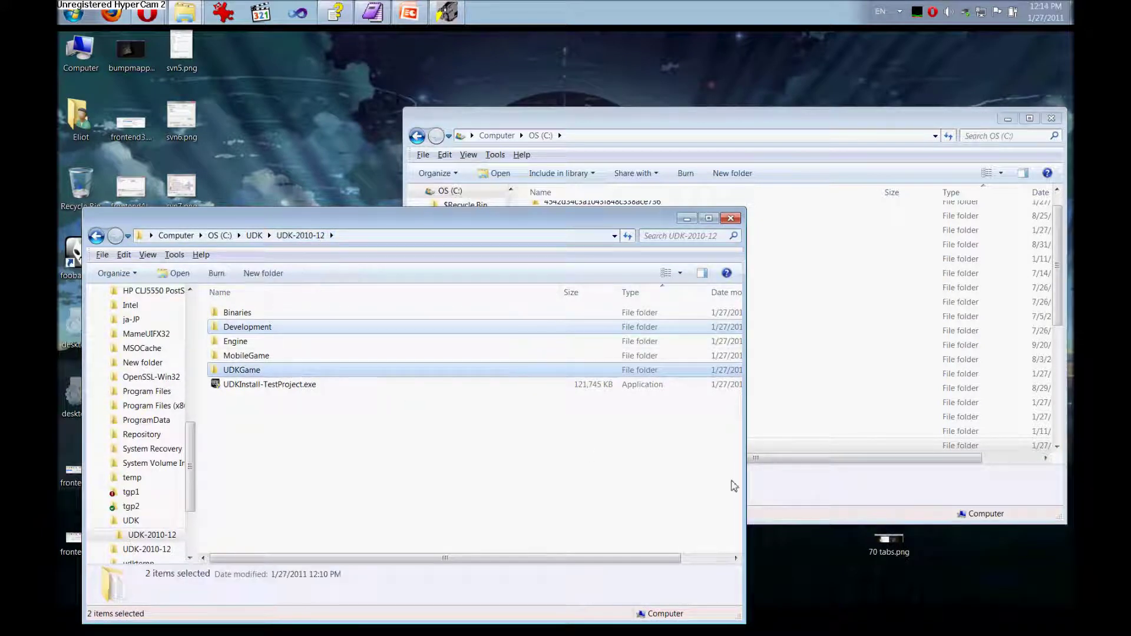
# - Delete the Flash folder from C:\udktemp\Development
pyautogui.click(834, 508)
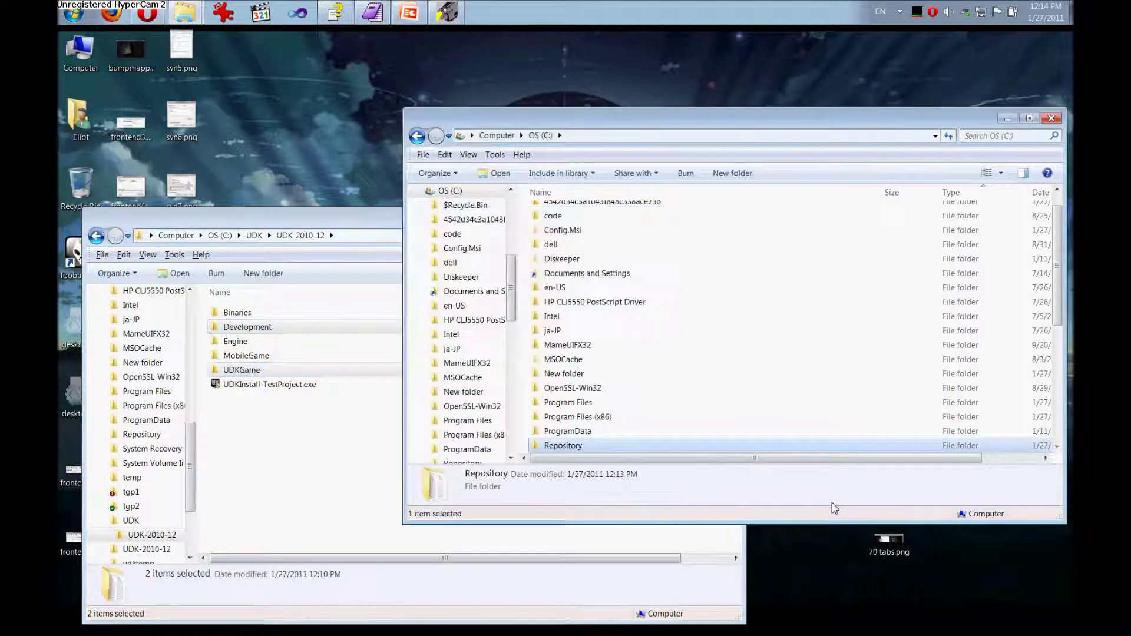
pyautogui.scroll(-2, 679, 392)
pyautogui.scroll(-3, 678, 393)
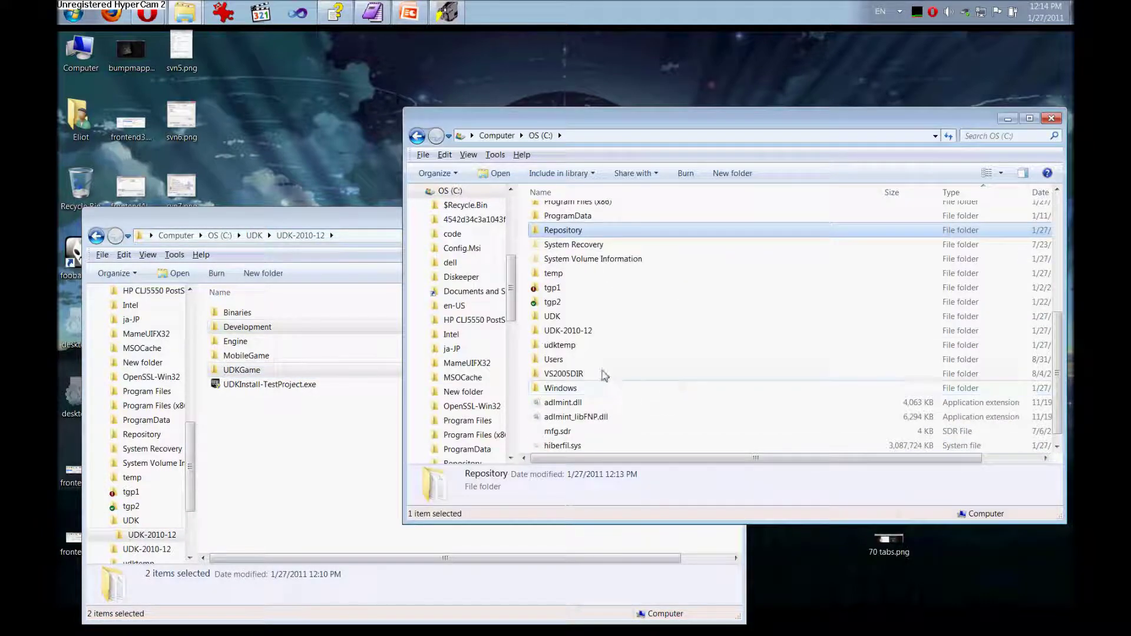
pyautogui.doubleClick(599, 347)
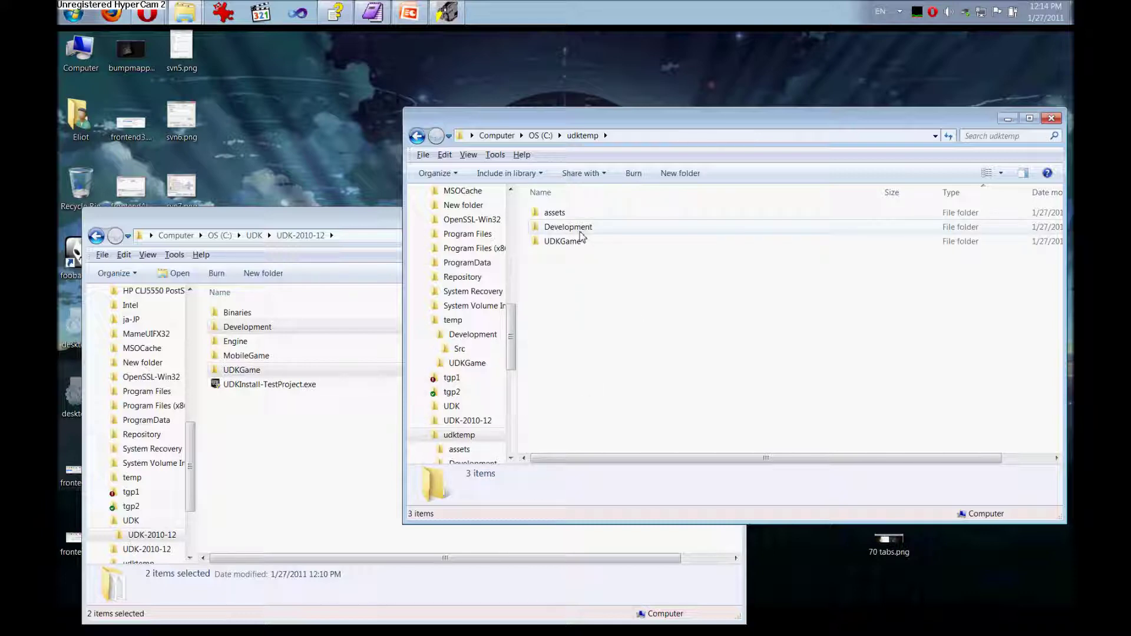
pyautogui.doubleClick(568, 228)
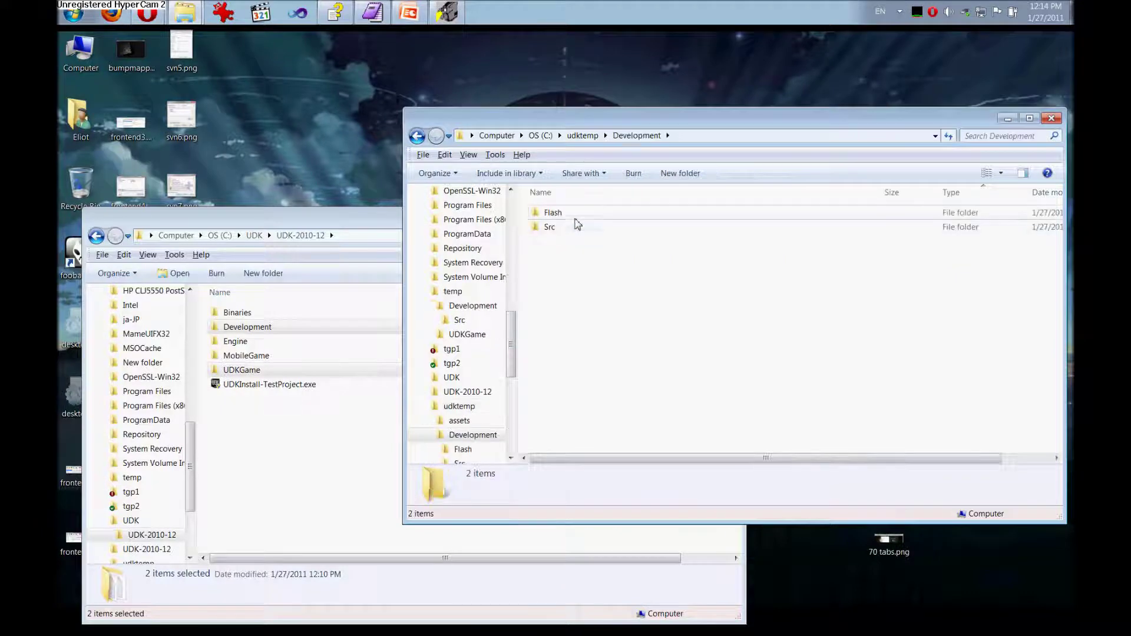
pyautogui.click(574, 216)
pyautogui.press('Delete')
pyautogui.press('Return')
# - Delete the Autosaves, Build, CookedPC and Logs folders from C:\udktemp\UDKGame
pyautogui.press('BackSpace')
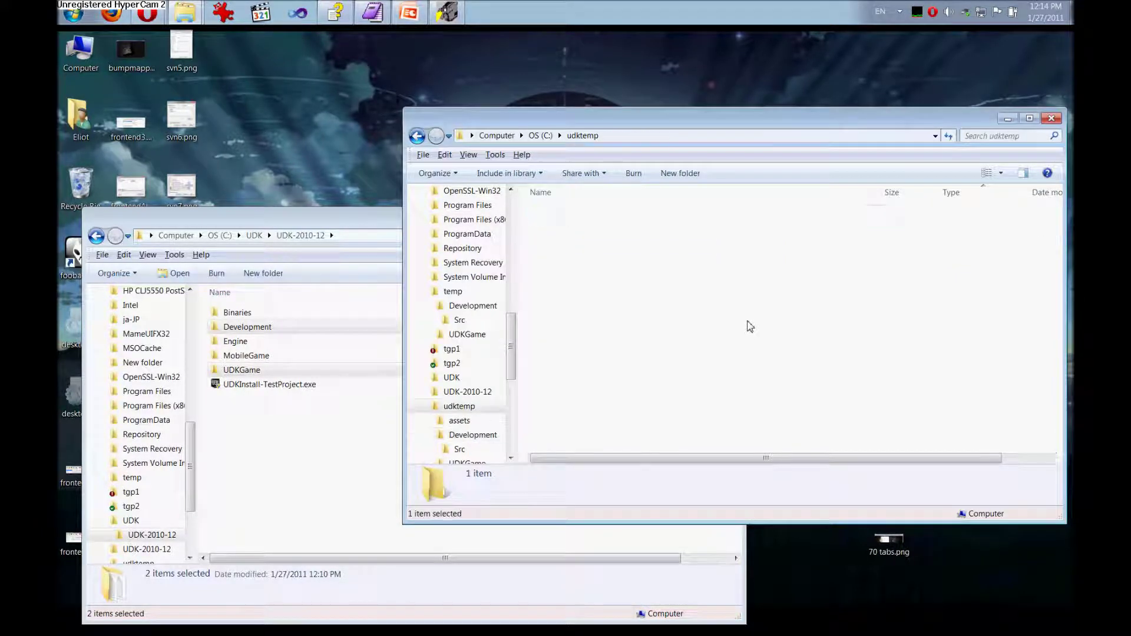
pyautogui.press('Return')
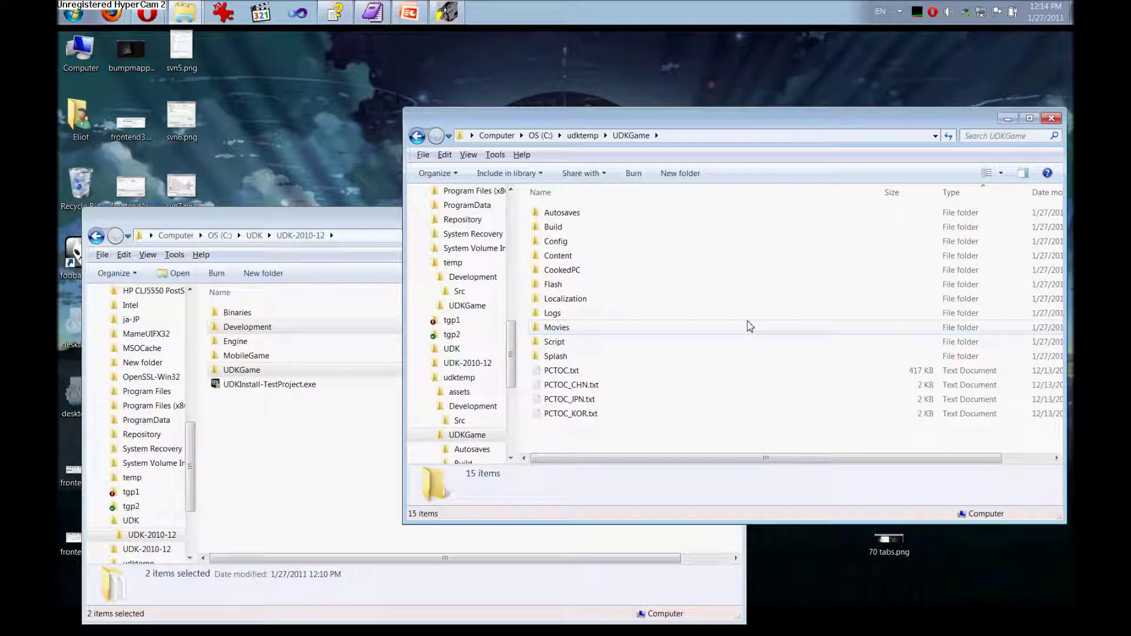
pyautogui.click(599, 213)
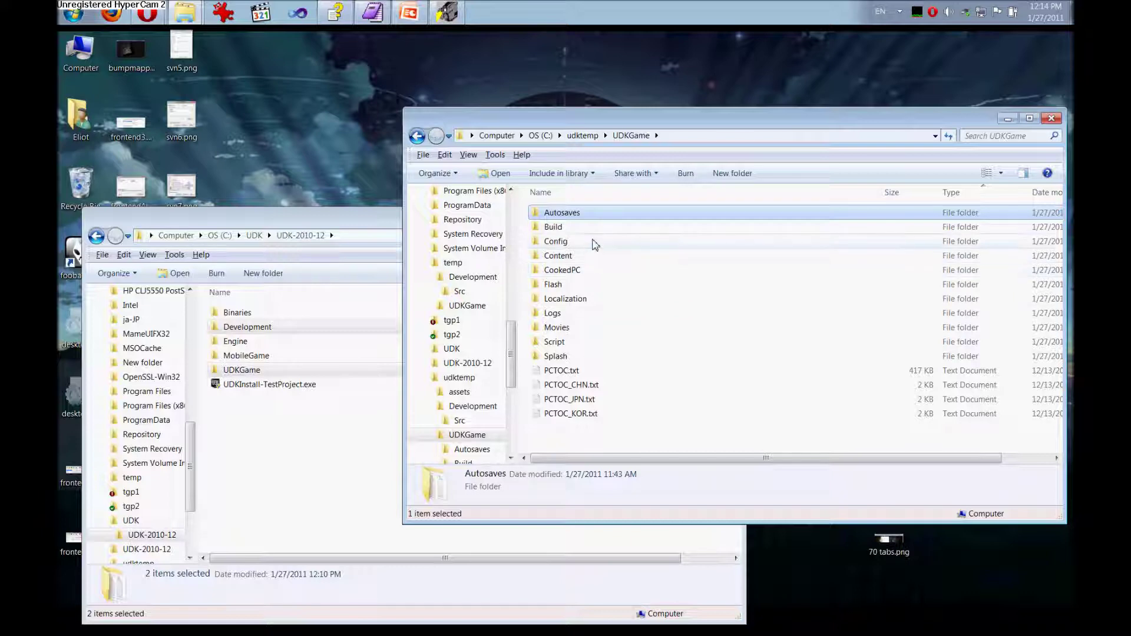
pyautogui.keyDown('ctrl'); pyautogui.click(592, 232); pyautogui.keyUp('ctrl')
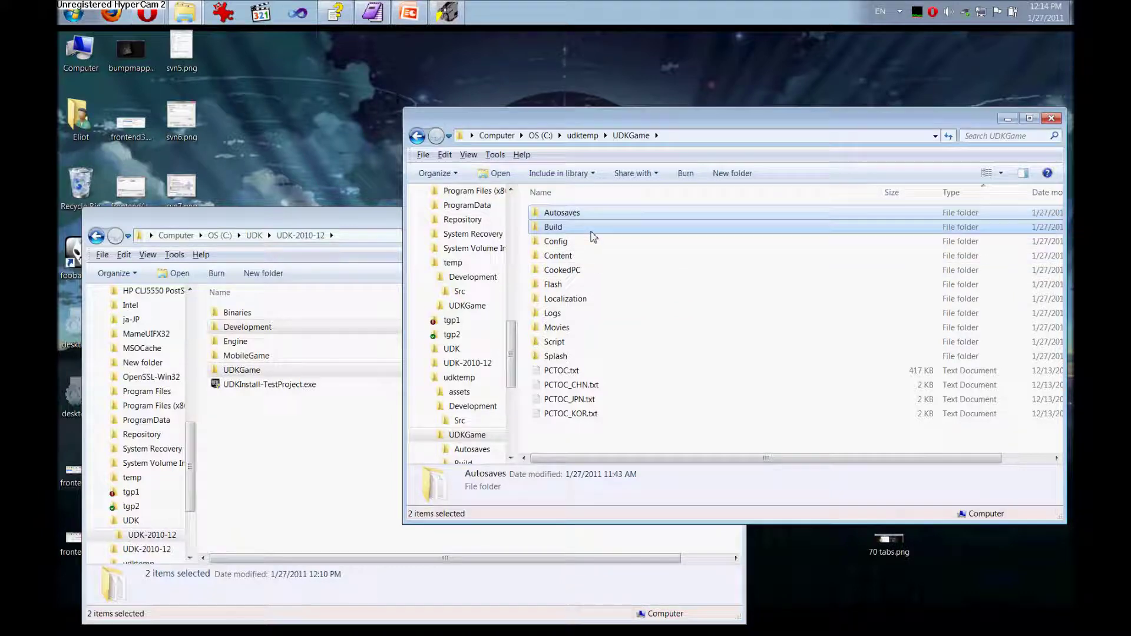
pyautogui.keyDown('ctrl'); pyautogui.click(587, 271); pyautogui.keyUp('ctrl')
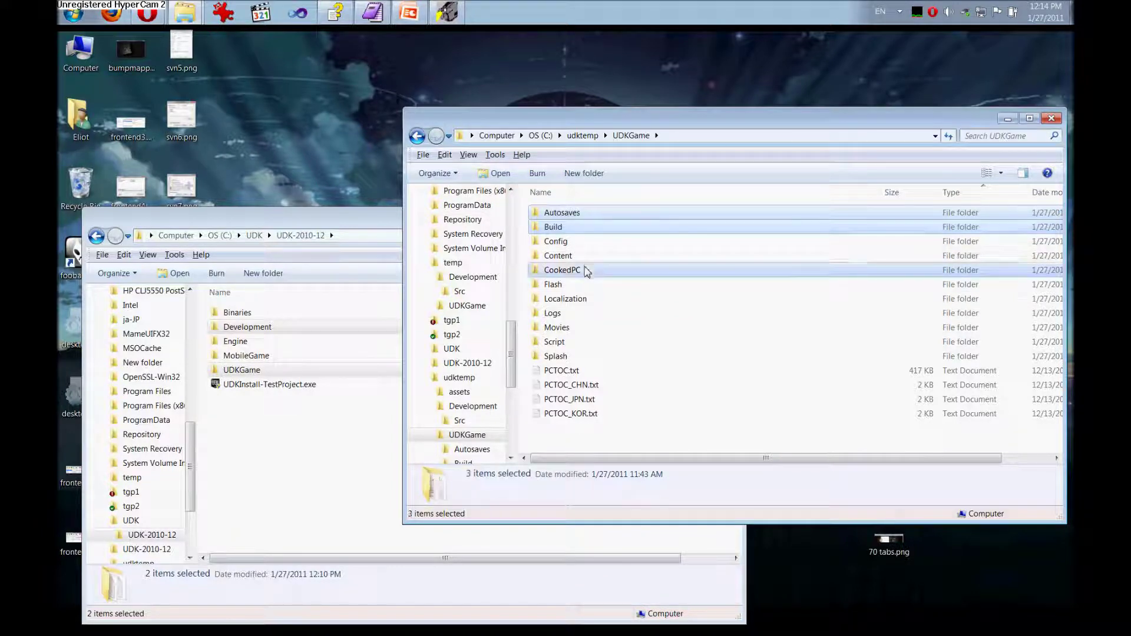
pyautogui.keyDown('ctrl'); pyautogui.click(589, 314); pyautogui.keyUp('ctrl')
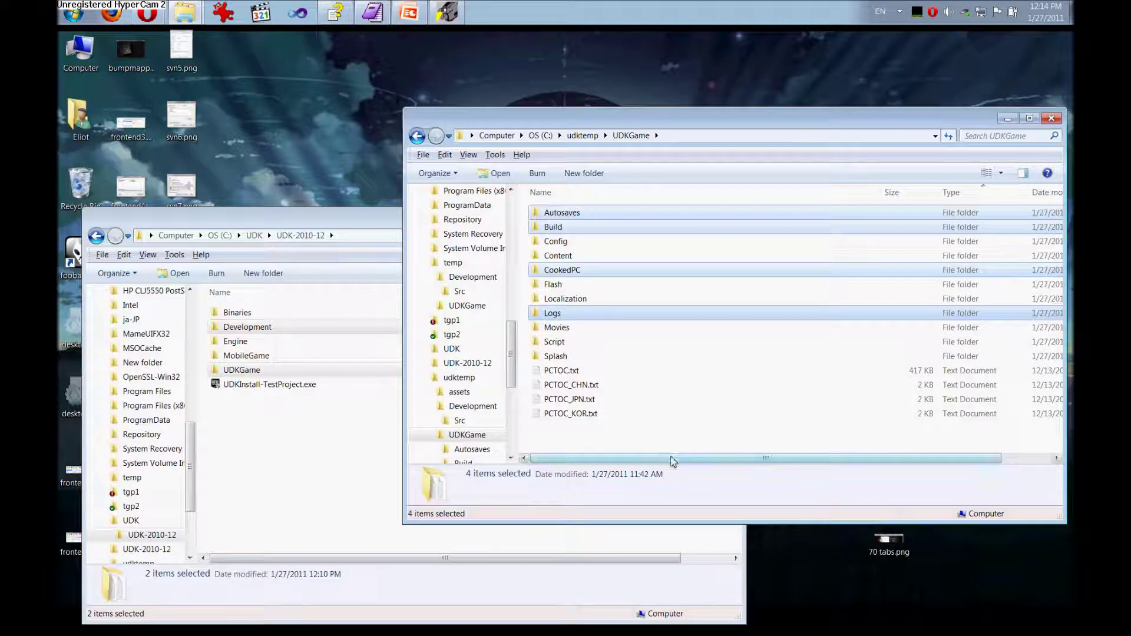
pyautogui.press('Delete')
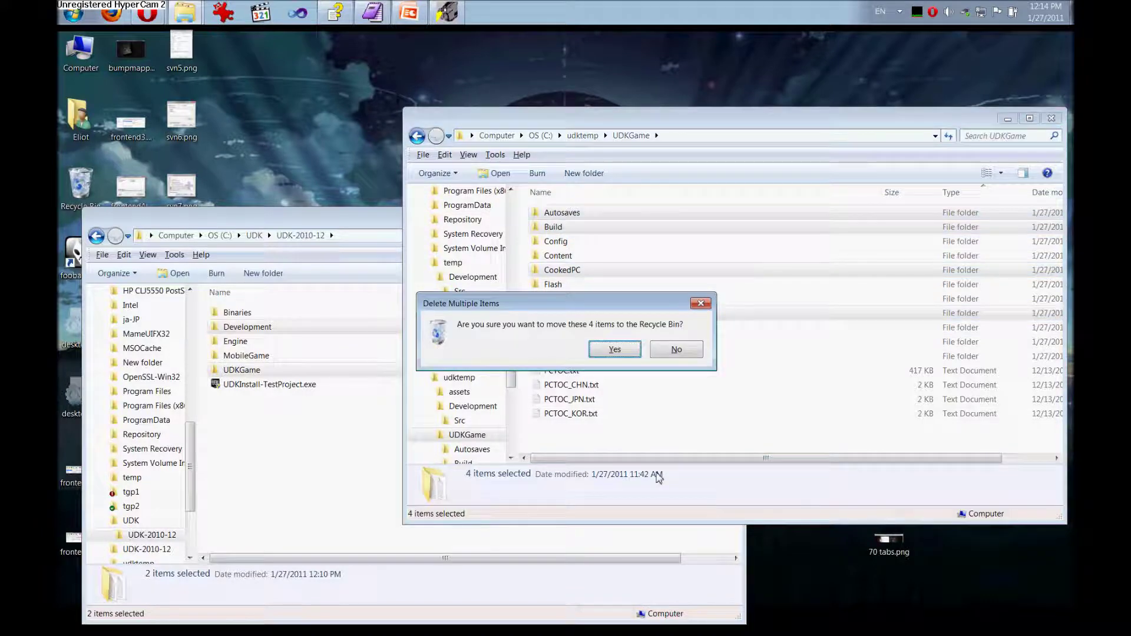
pyautogui.press('Return')
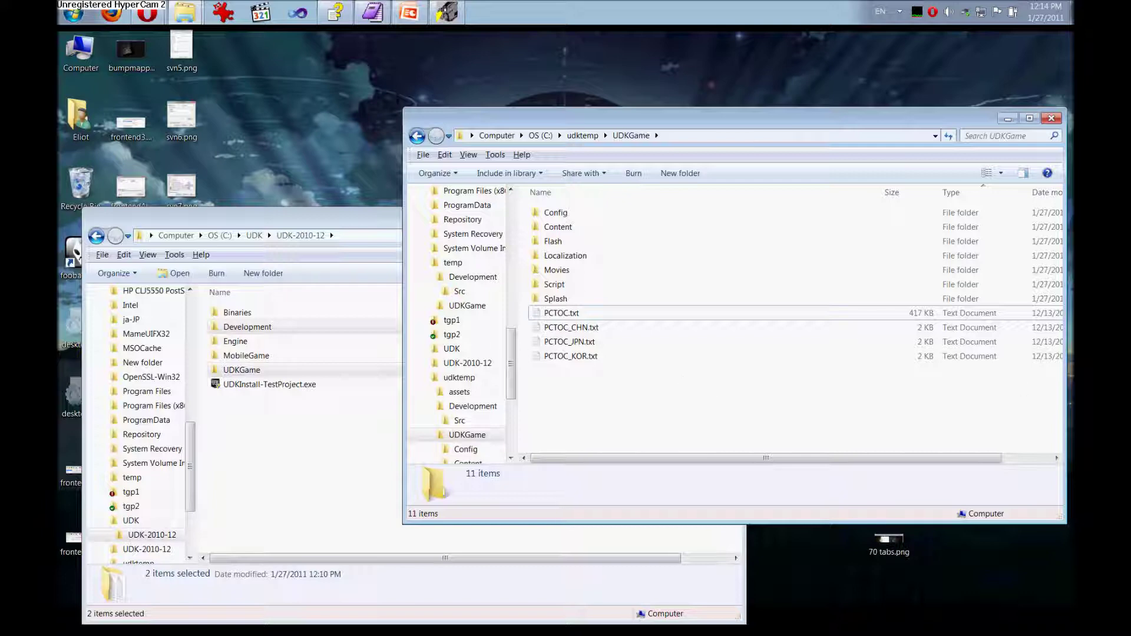
# - Delete everything inside the Content folder of C:\udktemp\UDKGame, moving it to the Recycle Bin
pyautogui.click(632, 136)
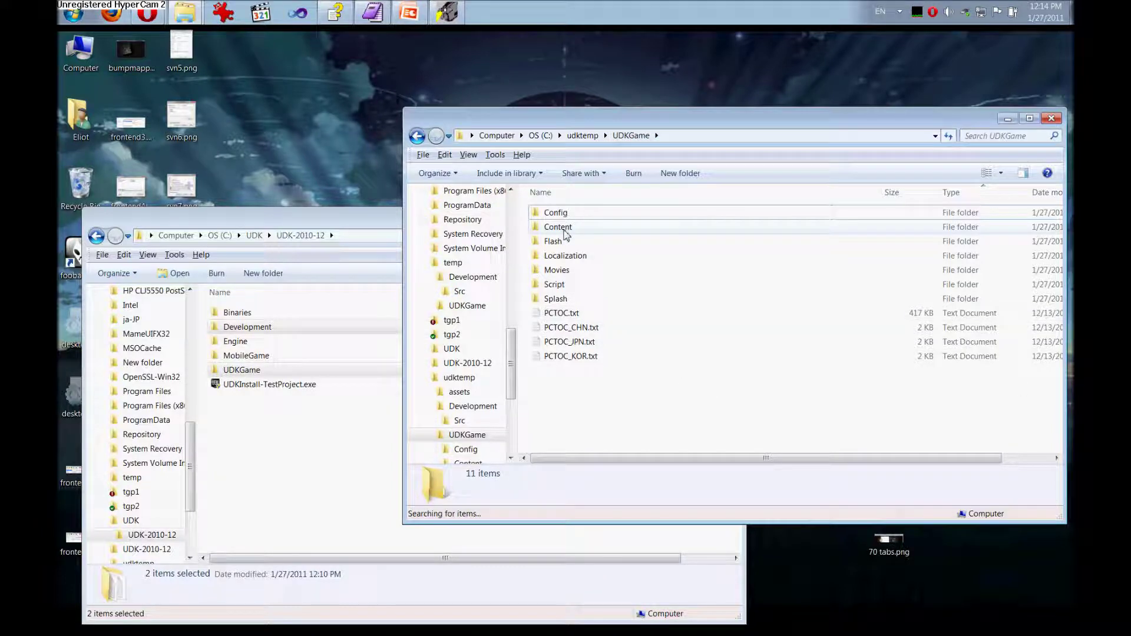
pyautogui.doubleClick(558, 228)
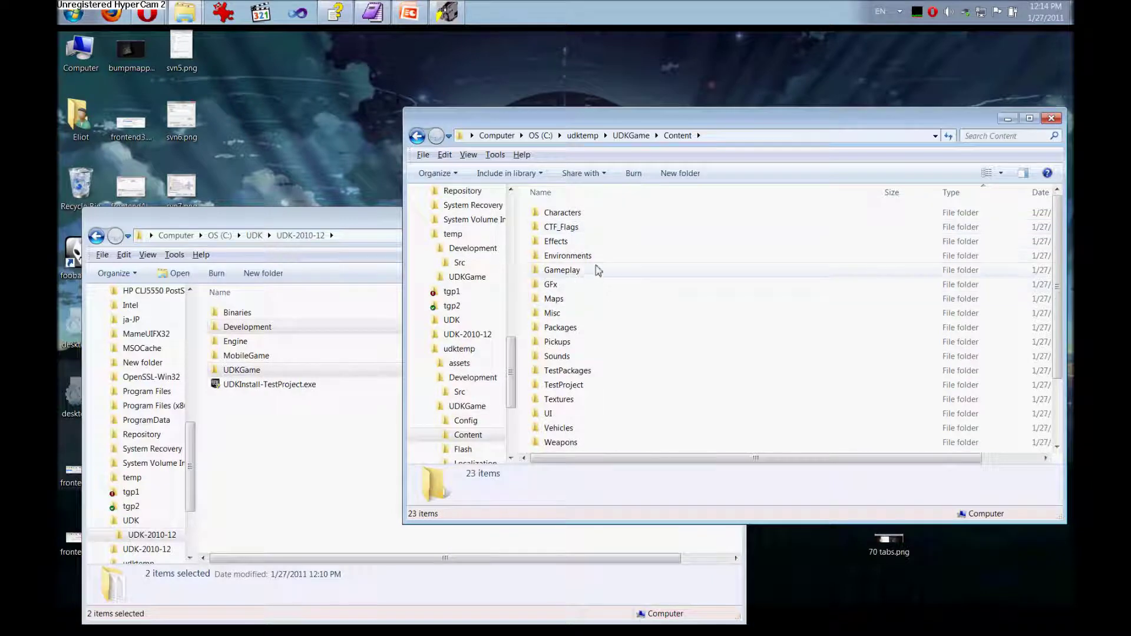
pyautogui.click(591, 276)
pyautogui.hotkey('ctrl', 'a')
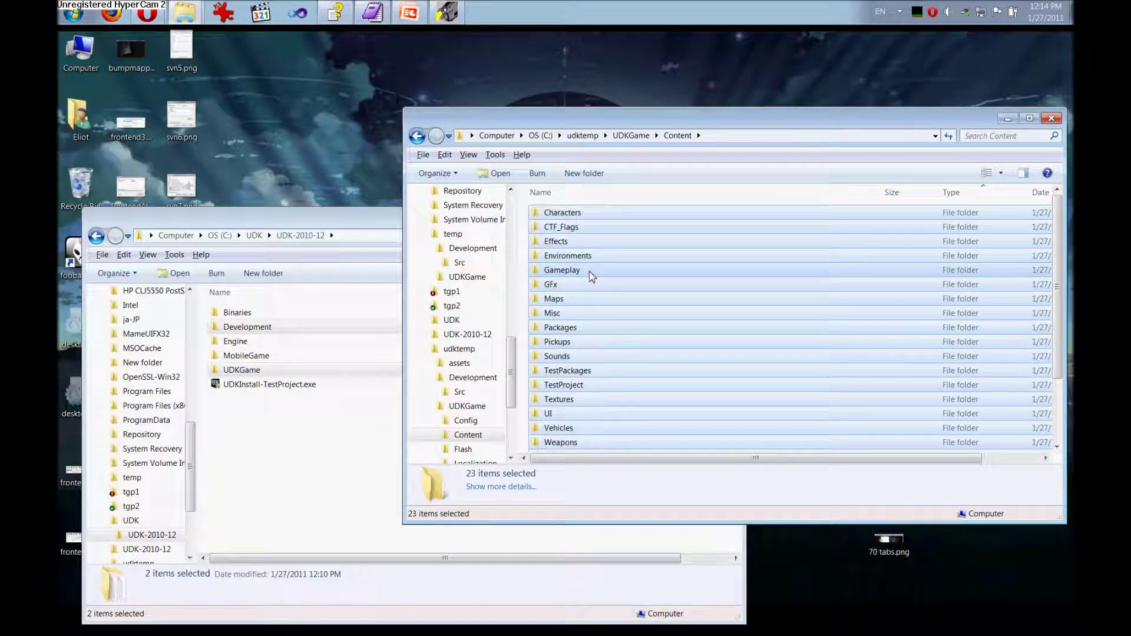
pyautogui.hotkey('shift', 'Delete')
pyautogui.press('Escape')
pyautogui.press('Delete')
pyautogui.press('Return')
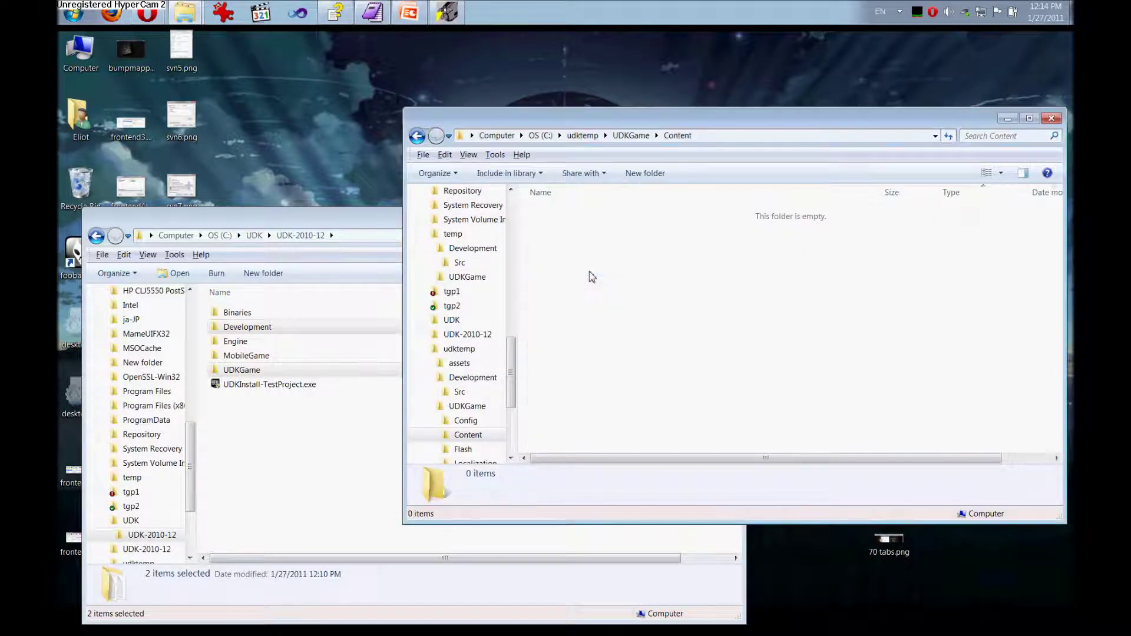
# - Create a new folder named Maps in the emptied Content folder
pyautogui.rightClick(678, 312)
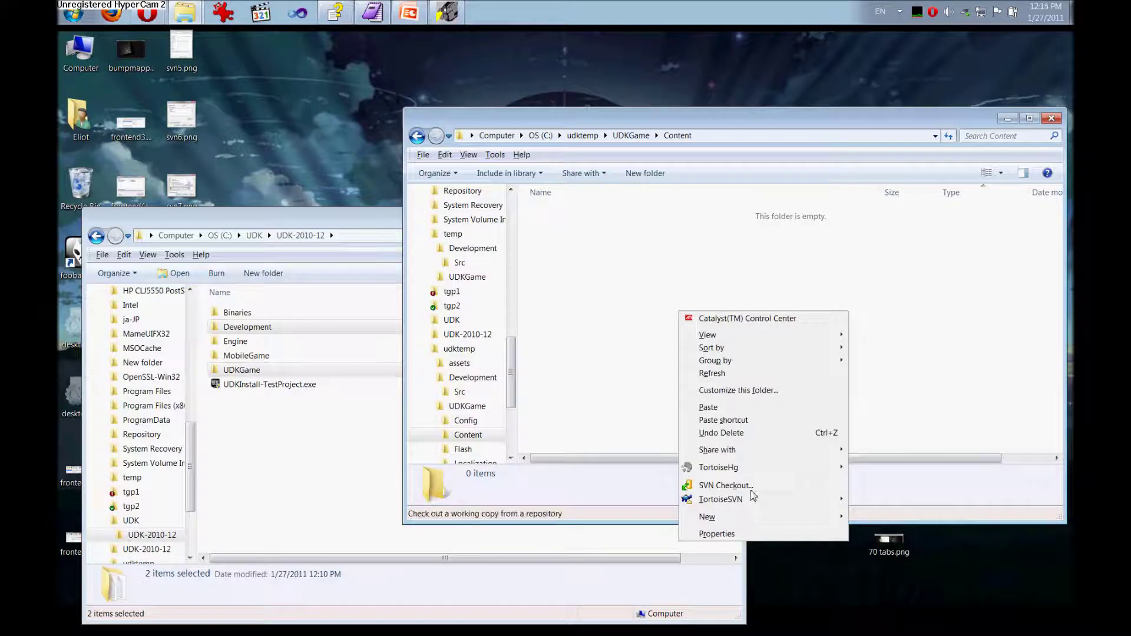
pyautogui.moveTo(751, 519)
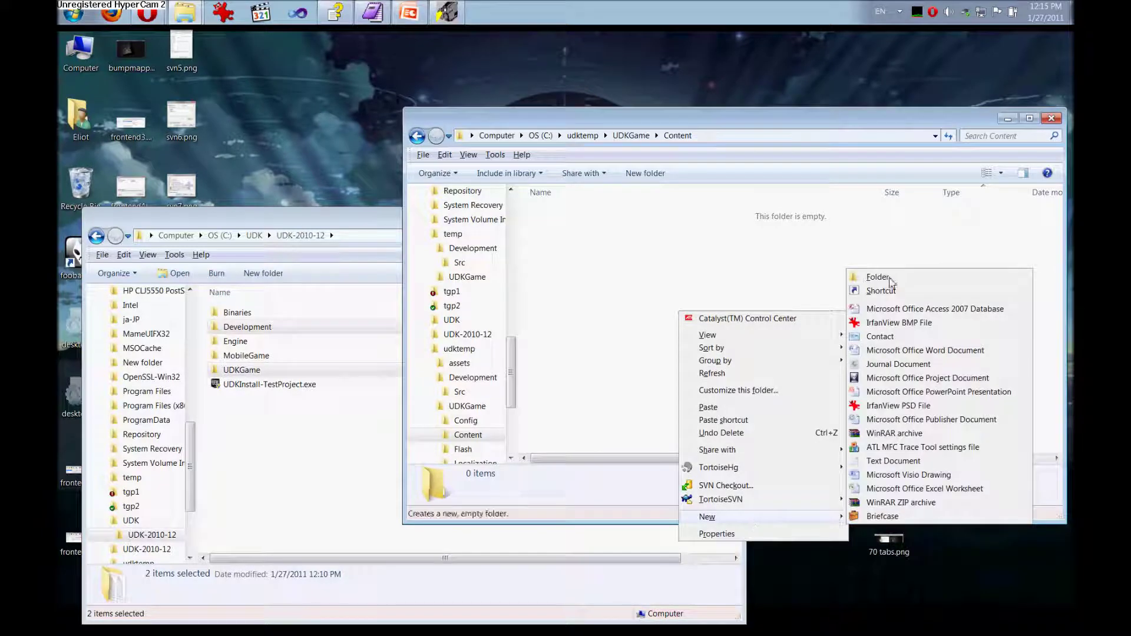
pyautogui.click(880, 278)
pyautogui.write('Maps')
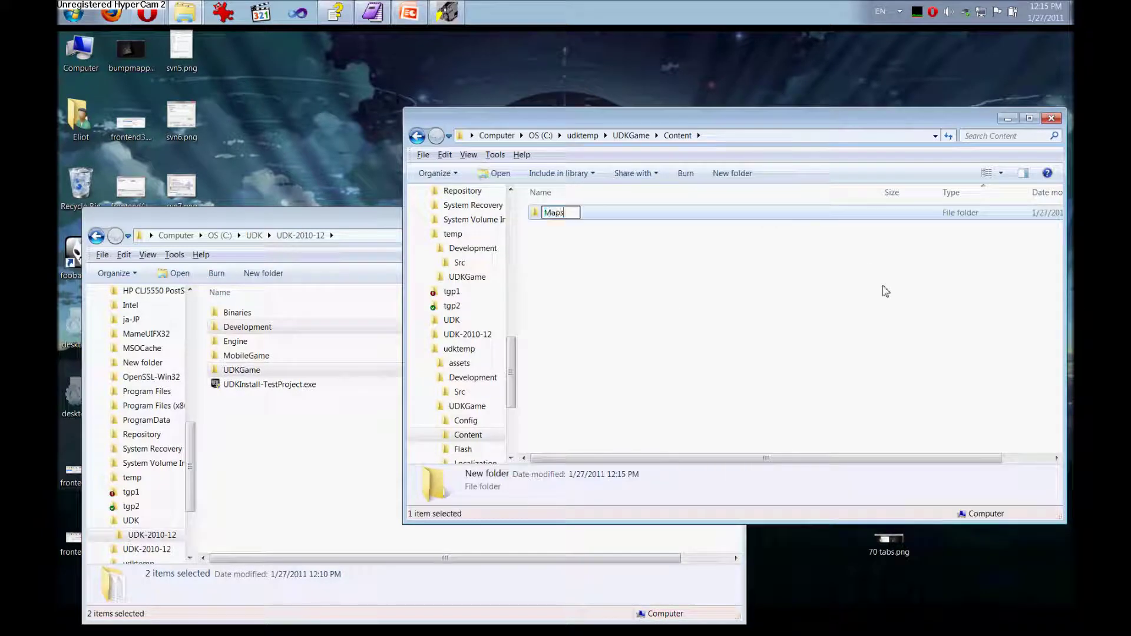
pyautogui.press('Return')
# - Add a second folder named Packages alongside Maps in the Content folder
pyautogui.rightClick(884, 291)
pyautogui.press('w')
pyautogui.press('Return')
pyautogui.write('Packages')
pyautogui.press('Return')
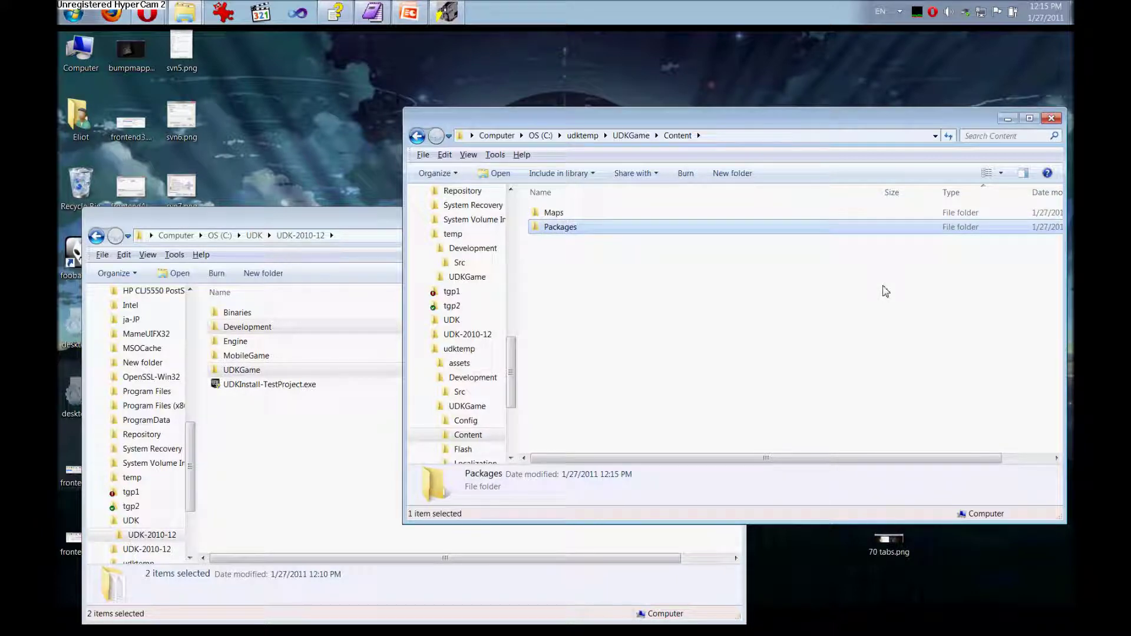
# - Inspect the assets folder inside C:\udktemp and return to the udktemp folder
pyautogui.press('BackSpace')
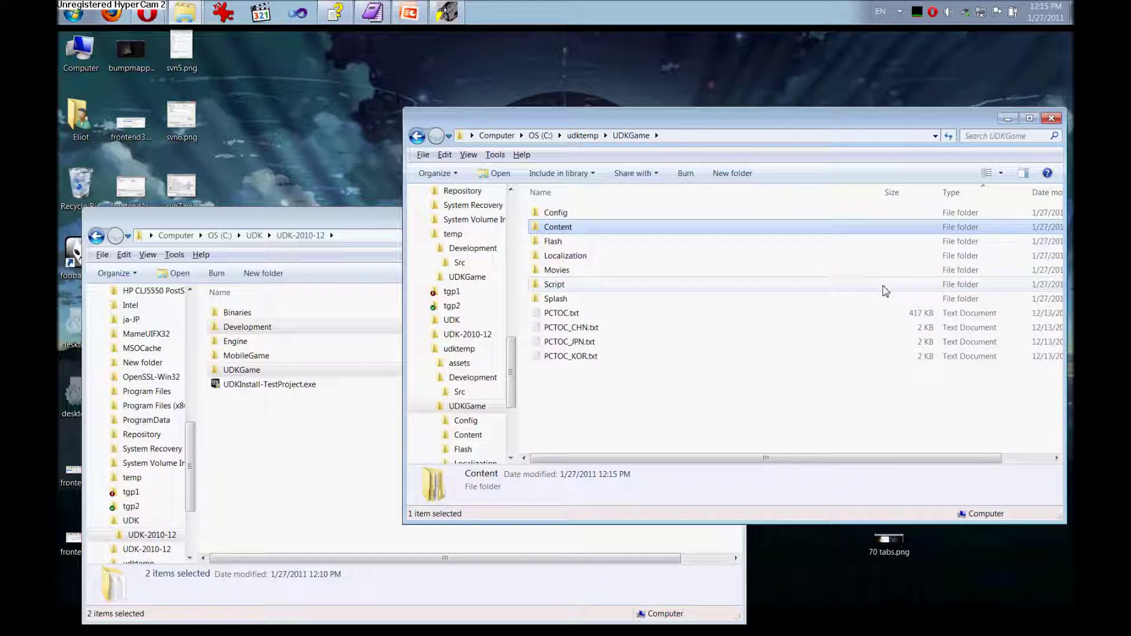
pyautogui.hotkey('alt', 'Tab')
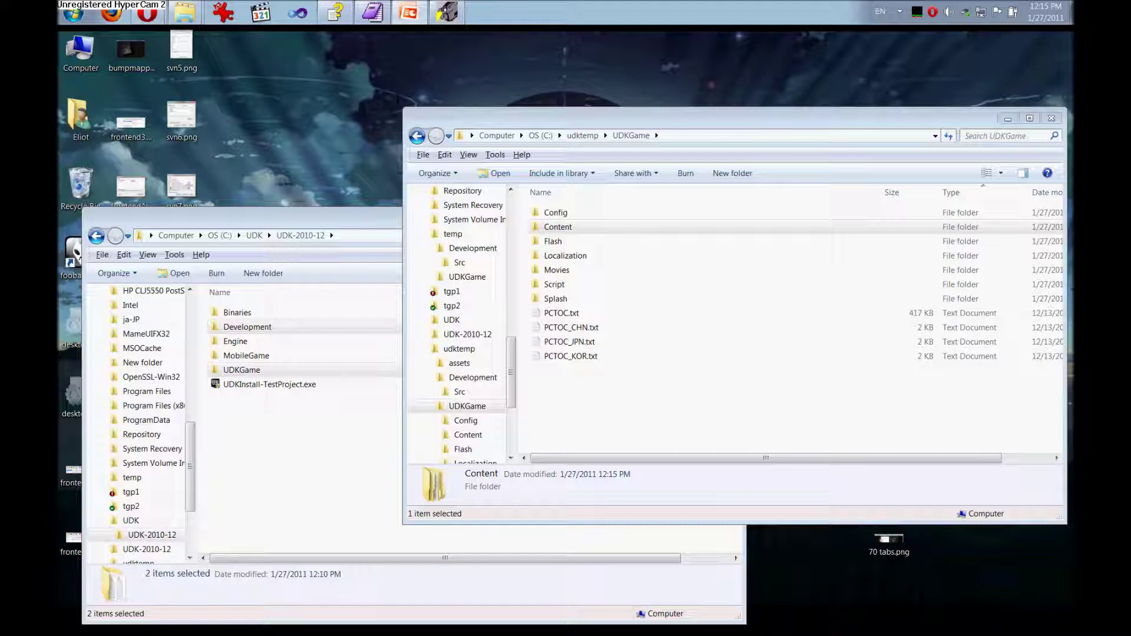
pyautogui.click(583, 135)
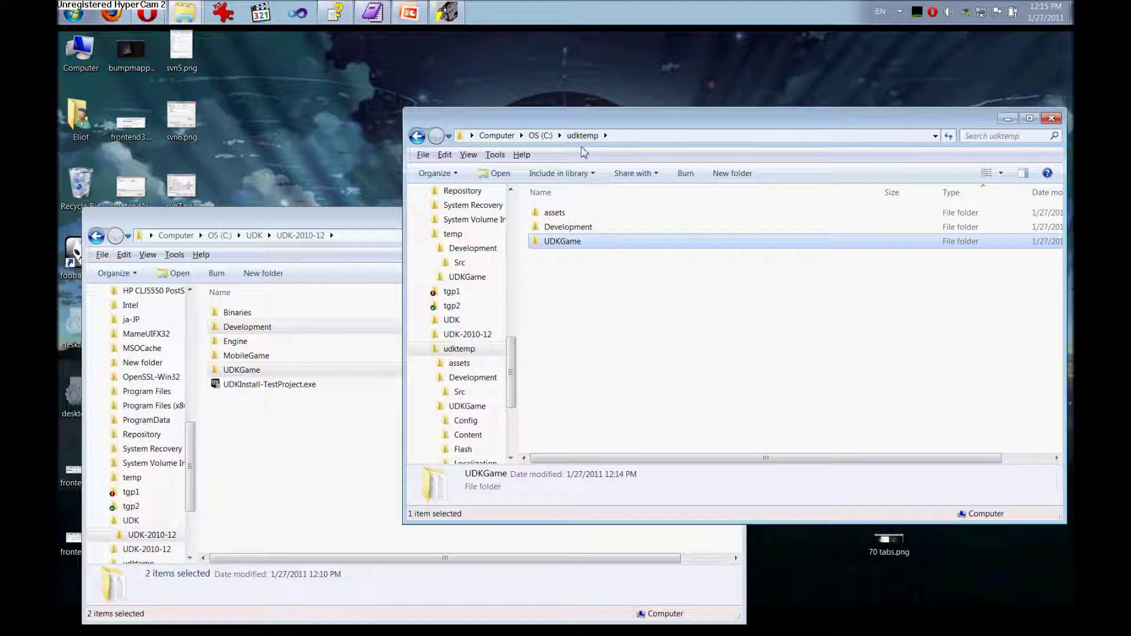
pyautogui.doubleClick(604, 213)
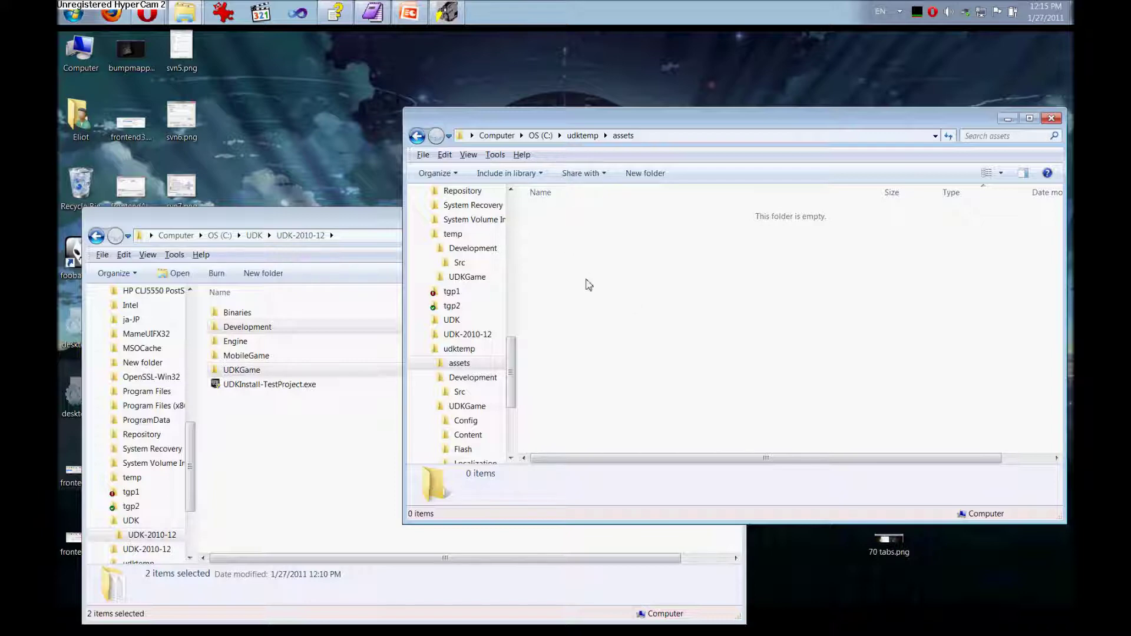
pyautogui.rightClick(578, 259)
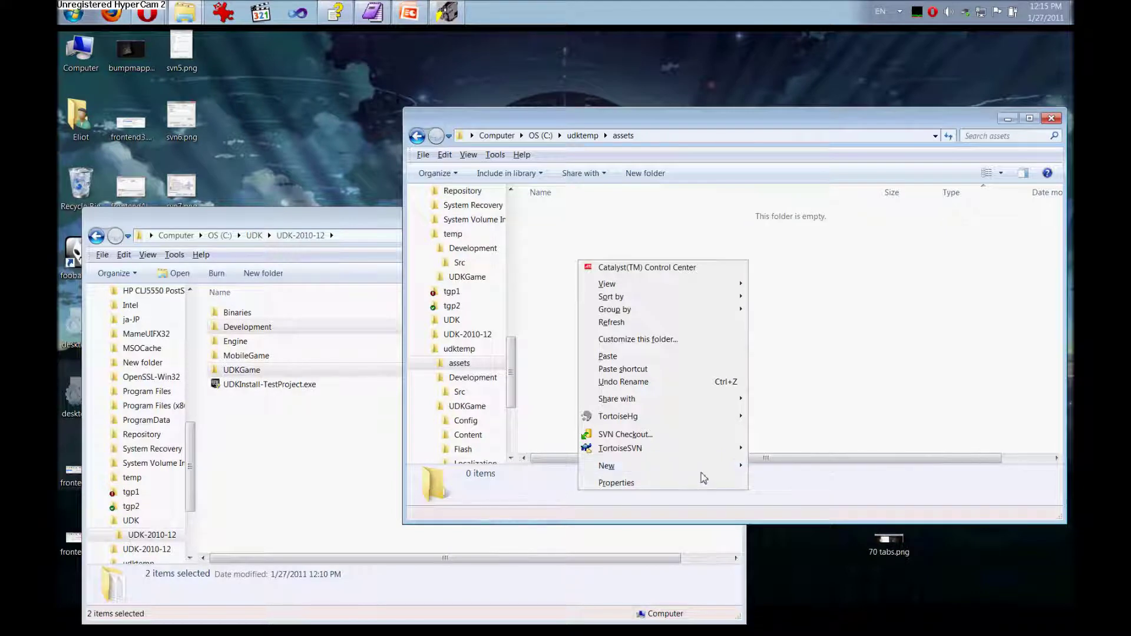
pyautogui.click(613, 242)
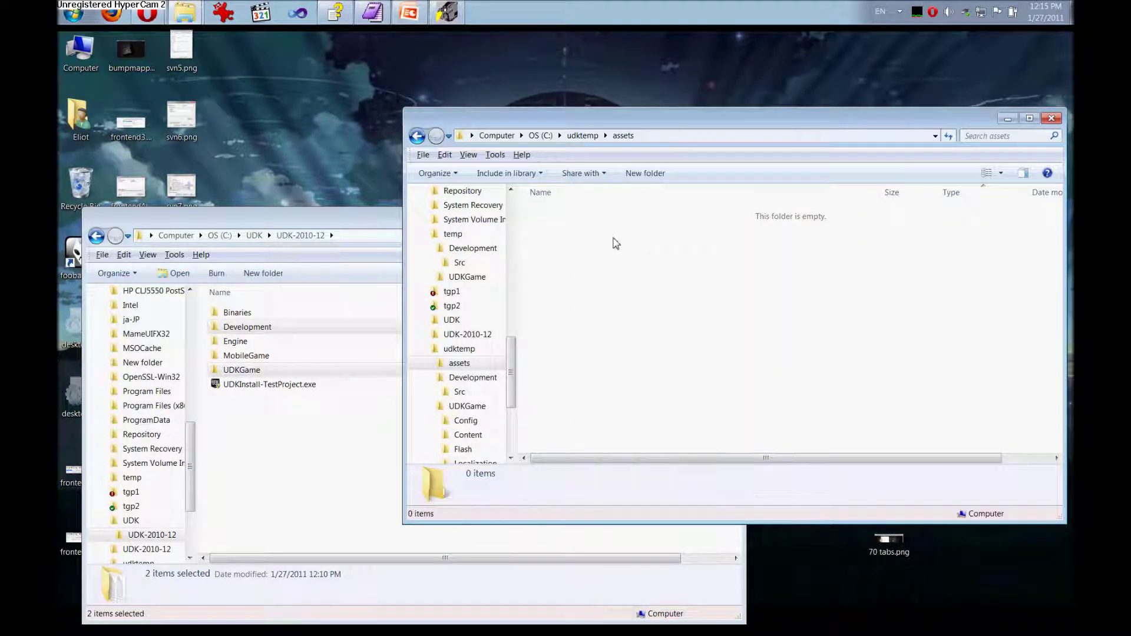
pyautogui.click(583, 137)
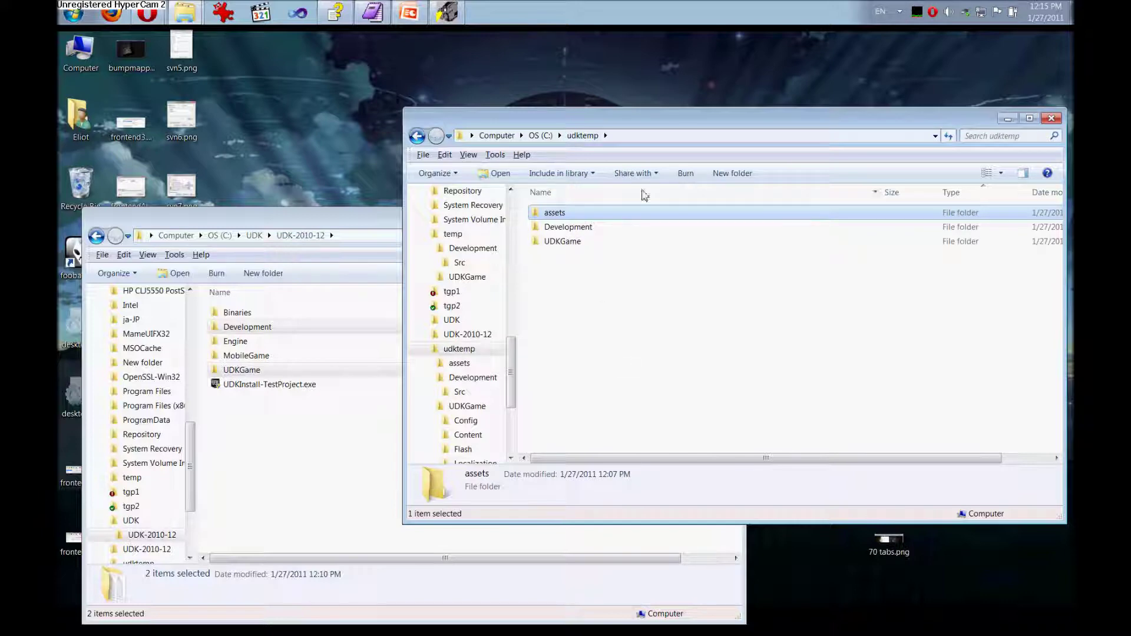
# - Import the contents of C:\udktemp into the SVN repository at file:///C:/Repository/ with TortoiseSVN, leaving the import message empty
pyautogui.rightClick(610, 307)
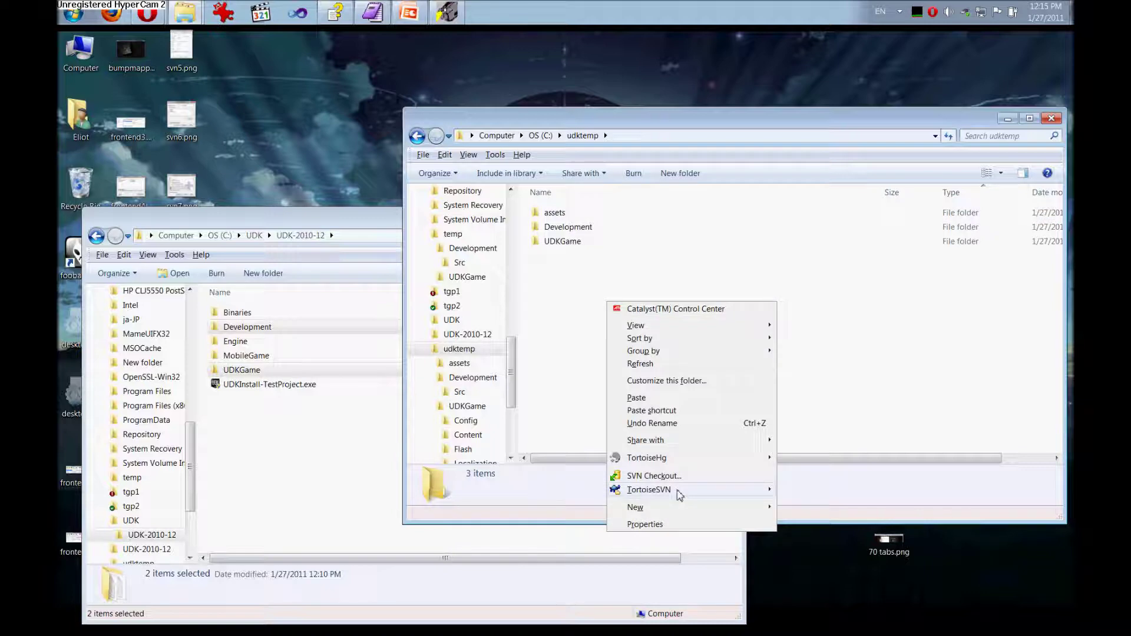
pyautogui.moveTo(679, 496)
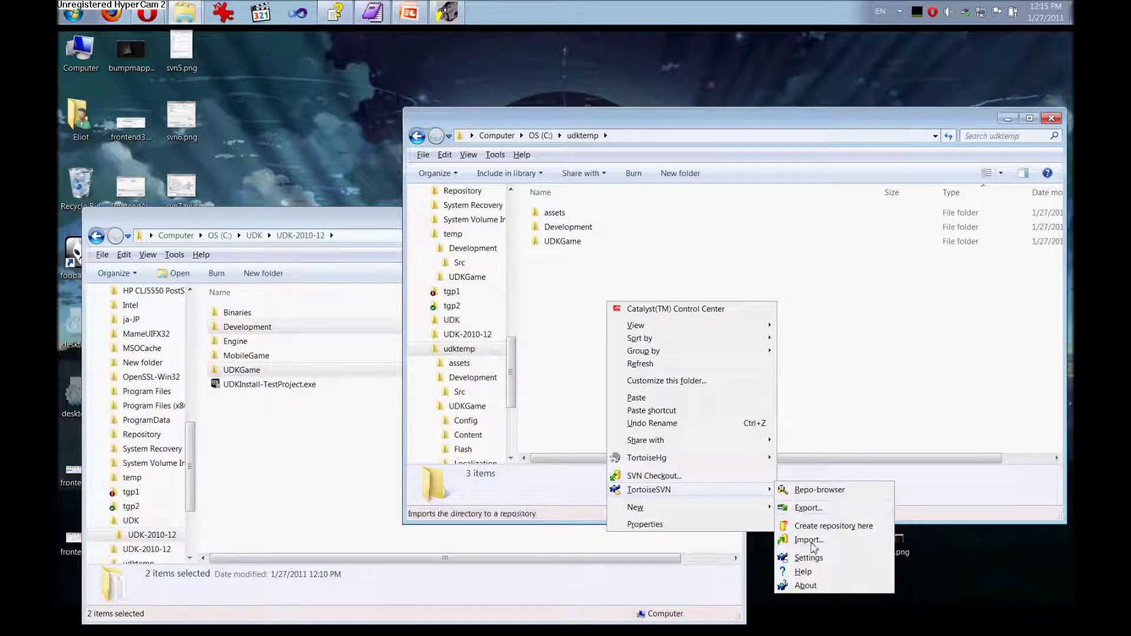
pyautogui.click(810, 540)
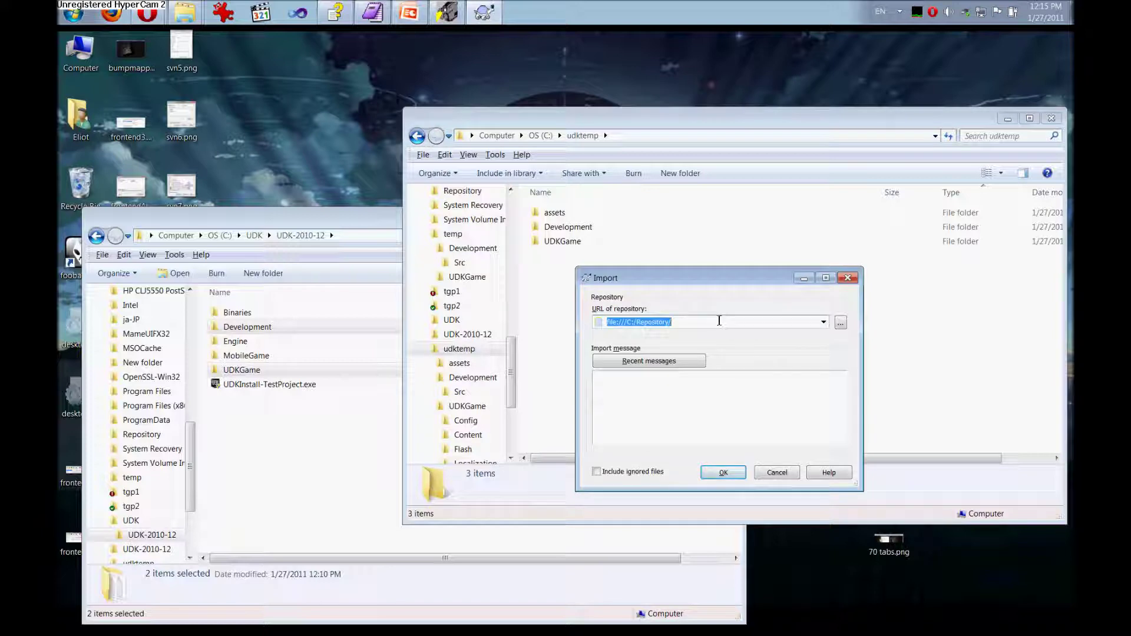
pyautogui.click(687, 321)
pyautogui.moveTo(687, 323); pyautogui.dragTo(628, 325)
pyautogui.moveTo(679, 324); pyautogui.dragTo(629, 325)
pyautogui.click(705, 326)
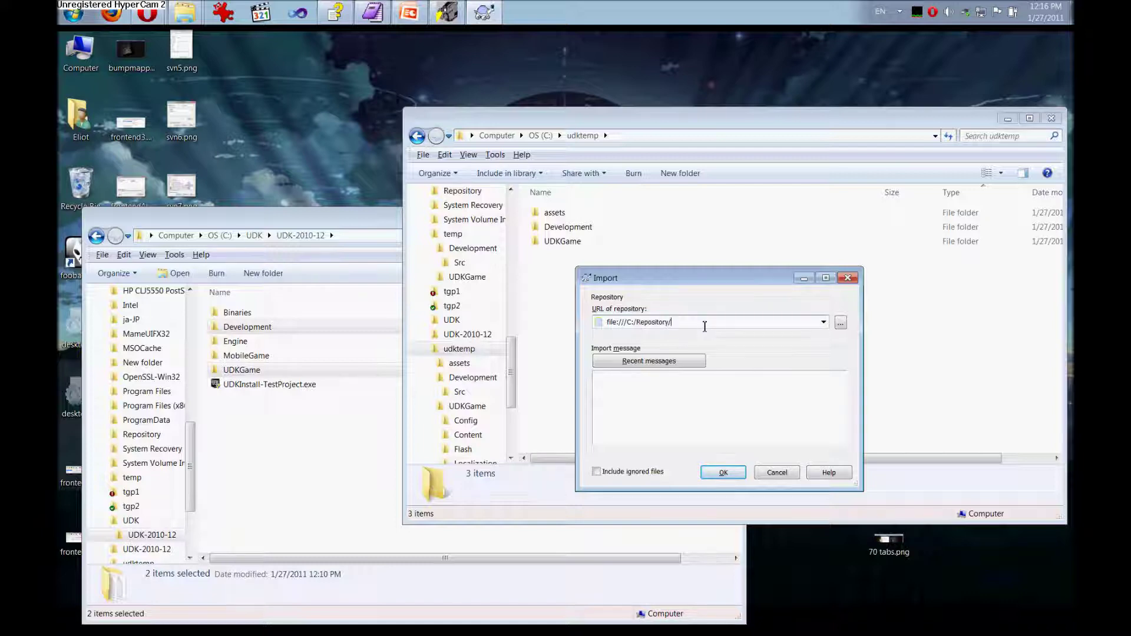
pyautogui.click(724, 473)
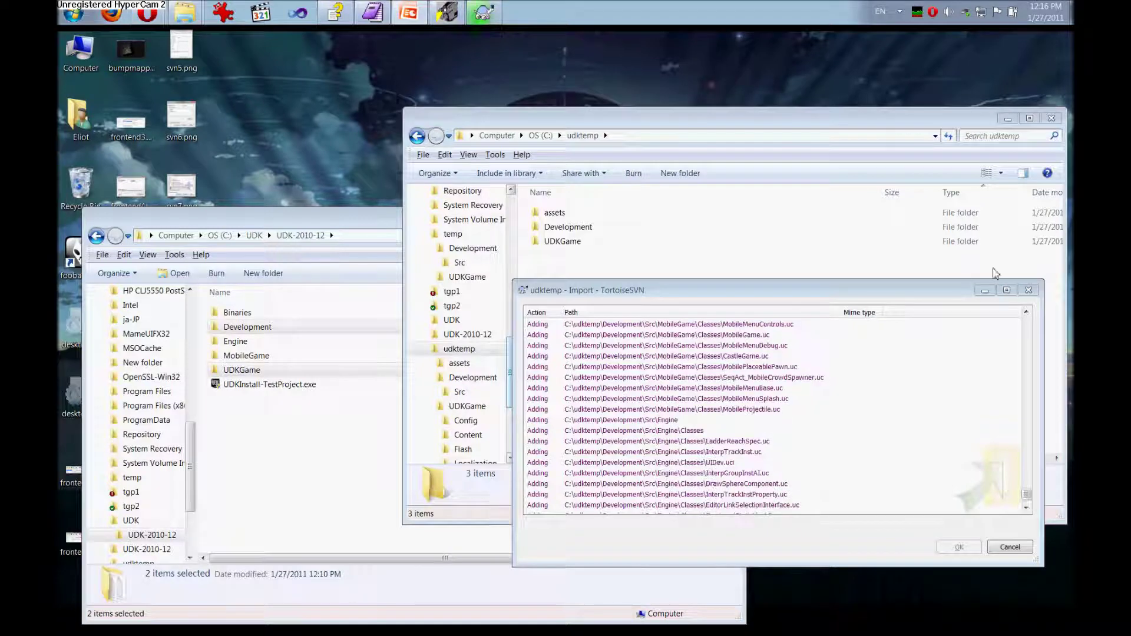
# - Delete the Development folder from C:\UDK\UDK-2010-12, moving it to the Recycle Bin
pyautogui.click(331, 471)
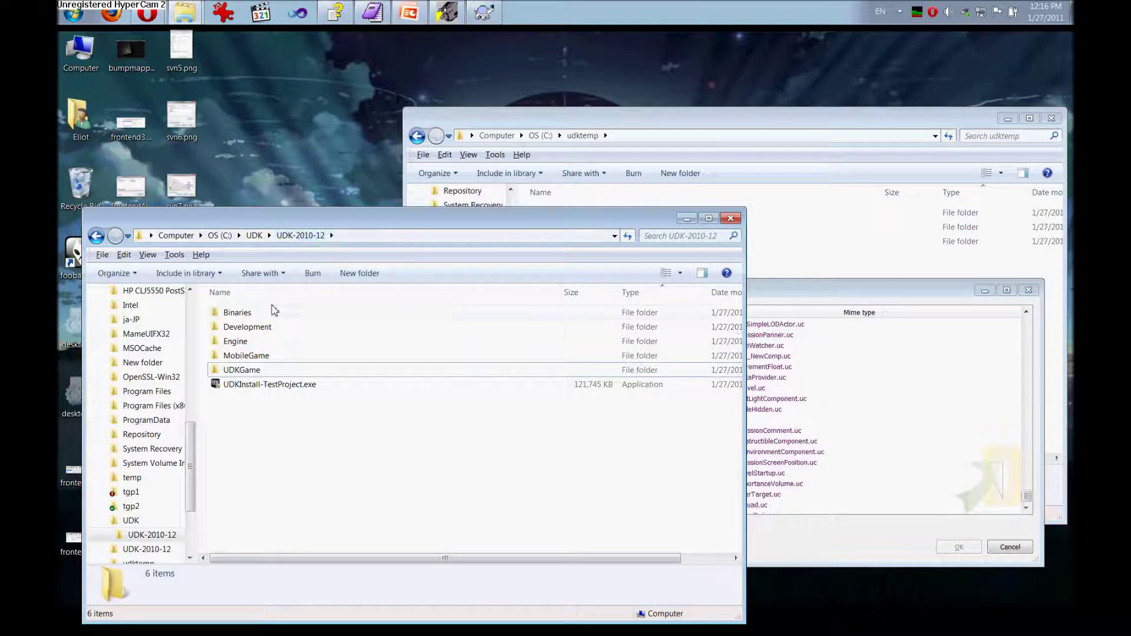
pyautogui.click(285, 331)
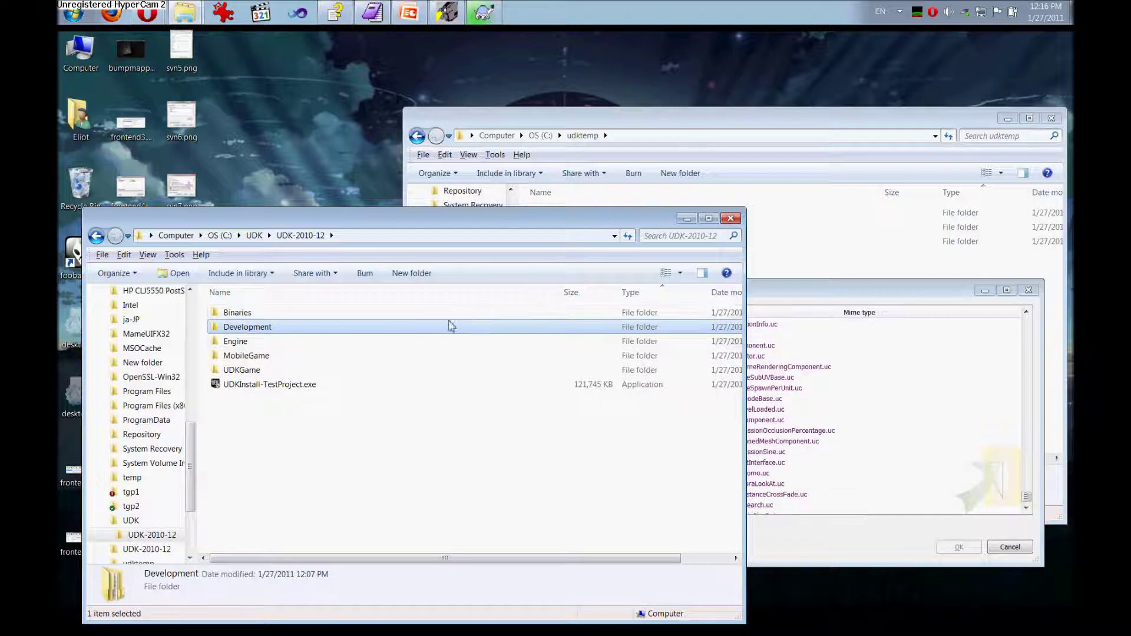
pyautogui.press('Delete')
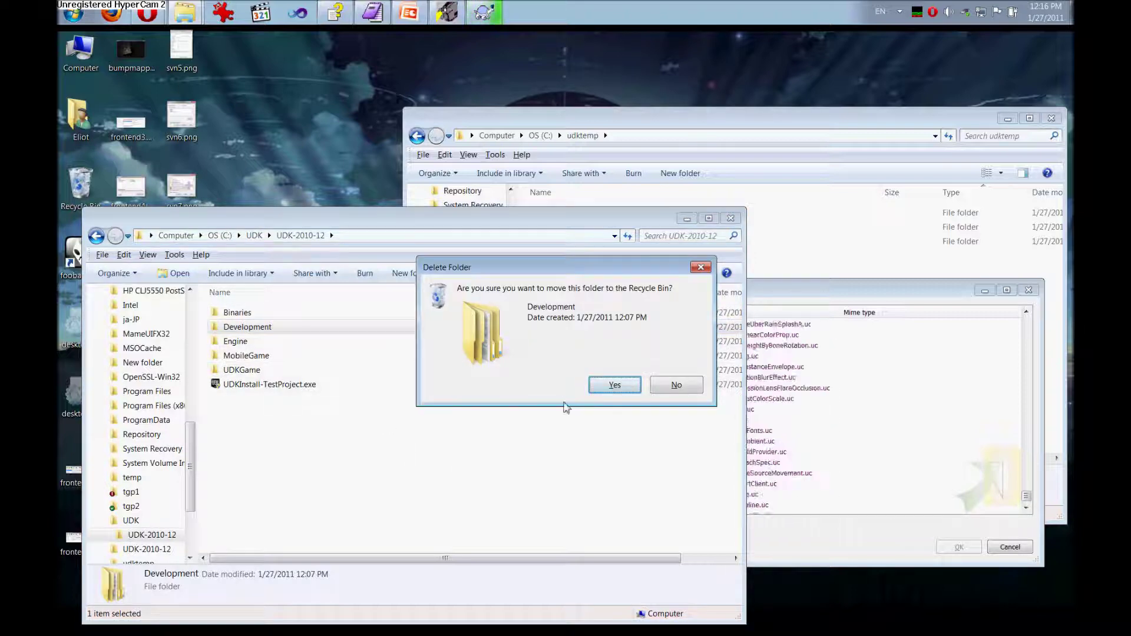
pyautogui.press('Return')
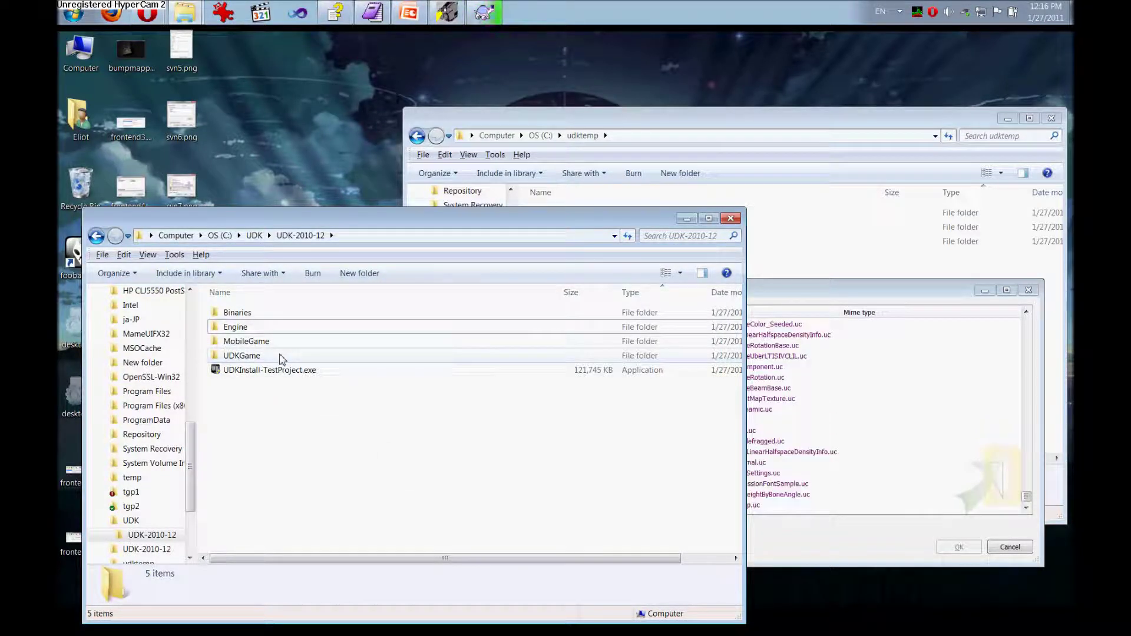
# - Delete the Config, Flash, Localization, Movies, Script and Splash folders from C:\UDK\UDK-2010-12\UDKGame
pyautogui.doubleClick(280, 355)
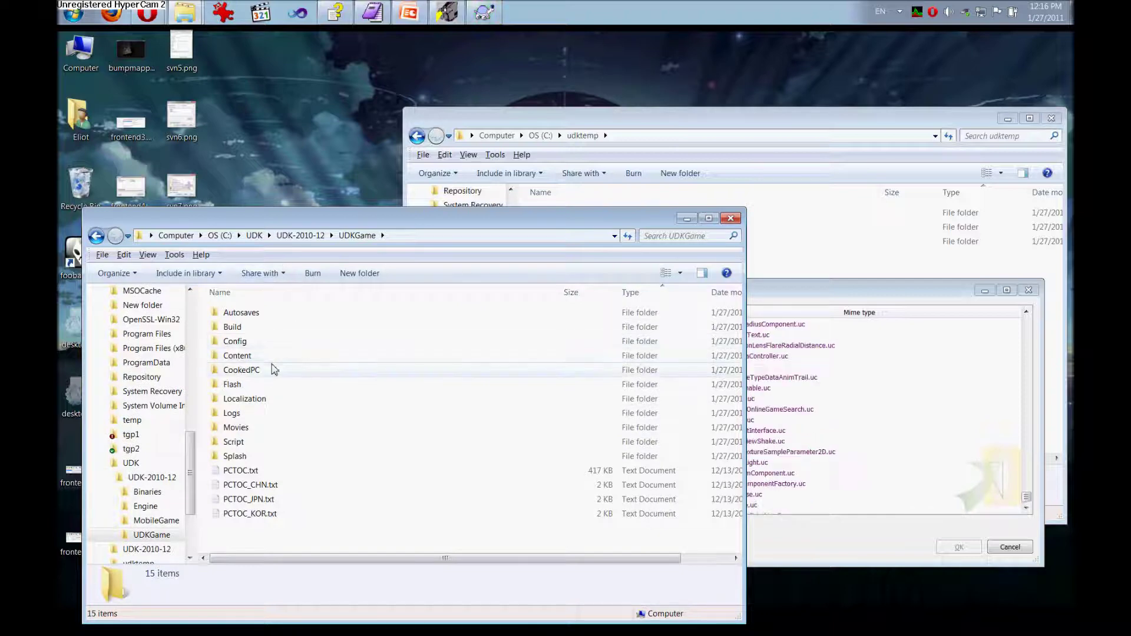
pyautogui.click(257, 341)
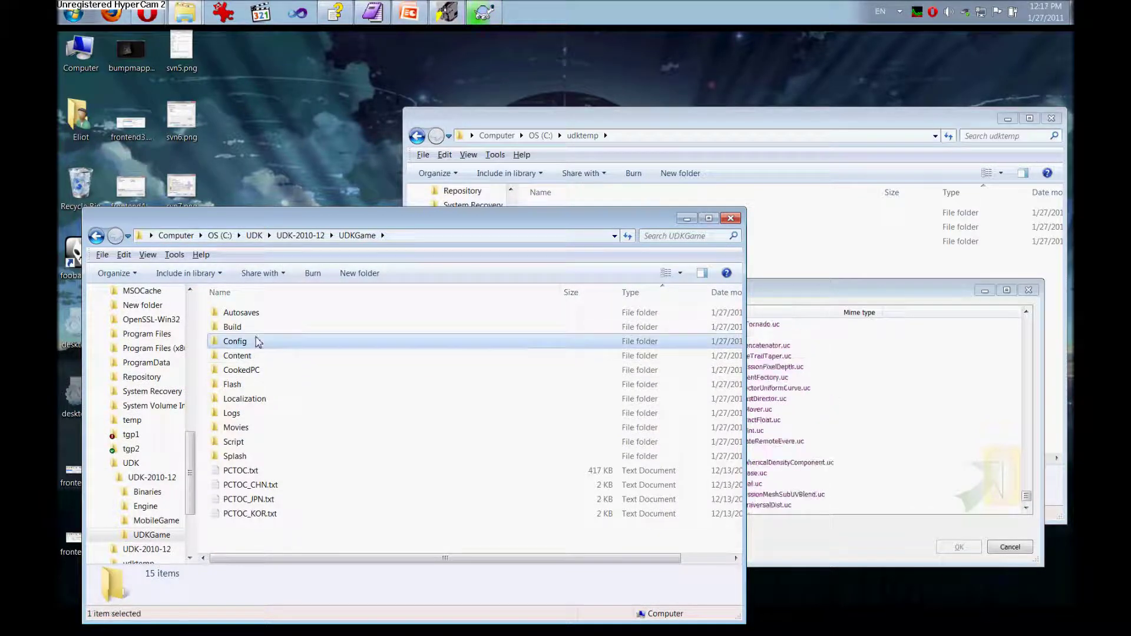
pyautogui.keyDown('ctrl'); pyautogui.click(272, 398); pyautogui.keyUp('ctrl')
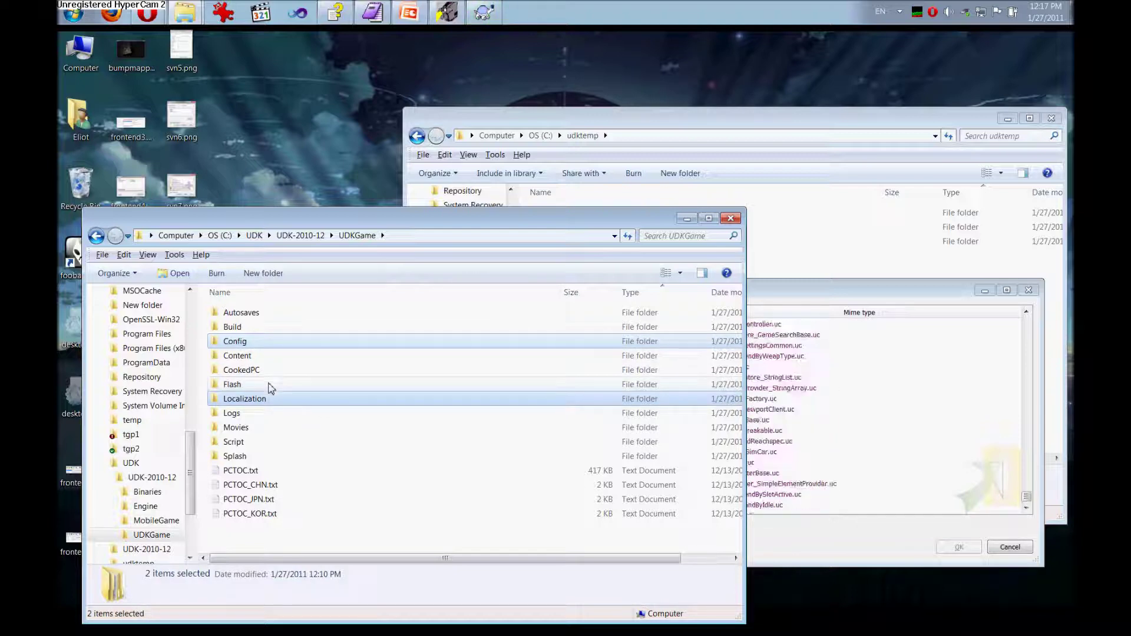
pyautogui.keyDown('ctrl'); pyautogui.click(260, 431); pyautogui.keyUp('ctrl')
pyautogui.keyDown('ctrl'); pyautogui.click(262, 443); pyautogui.keyUp('ctrl')
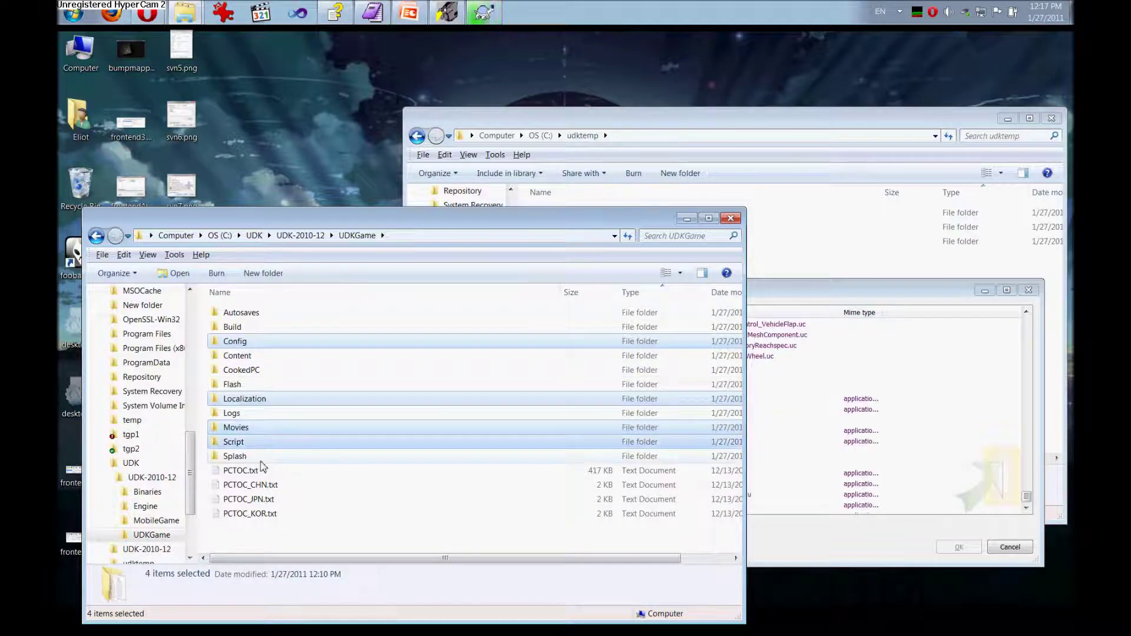
pyautogui.keyDown('ctrl'); pyautogui.click(253, 457); pyautogui.keyUp('ctrl')
pyautogui.keyDown('ctrl'); pyautogui.click(268, 384); pyautogui.keyUp('ctrl')
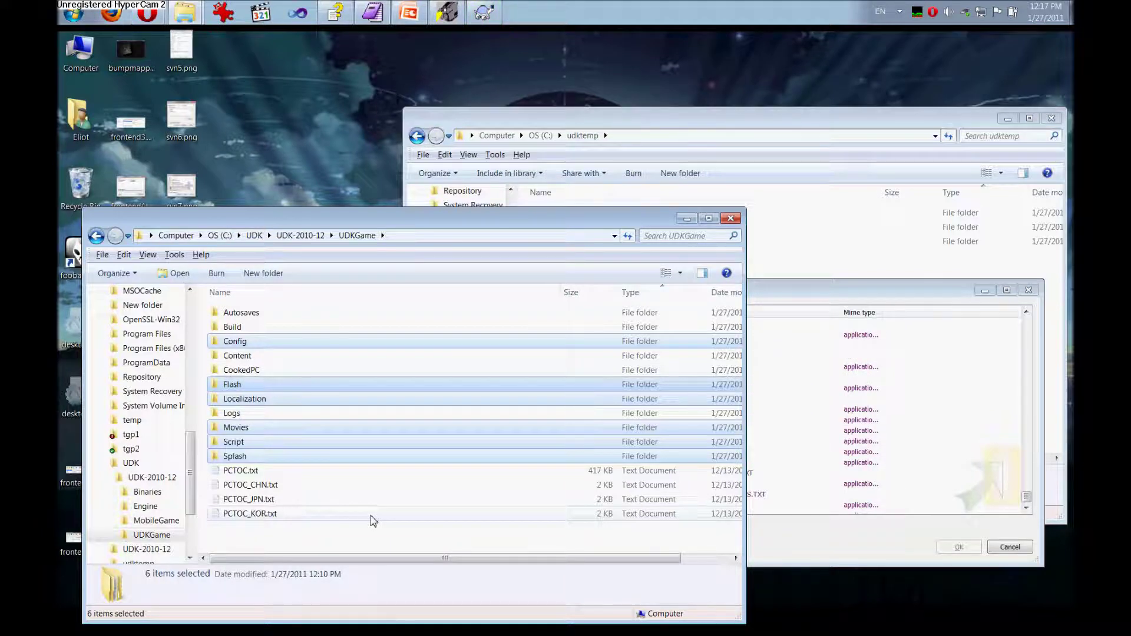
pyautogui.press('Delete')
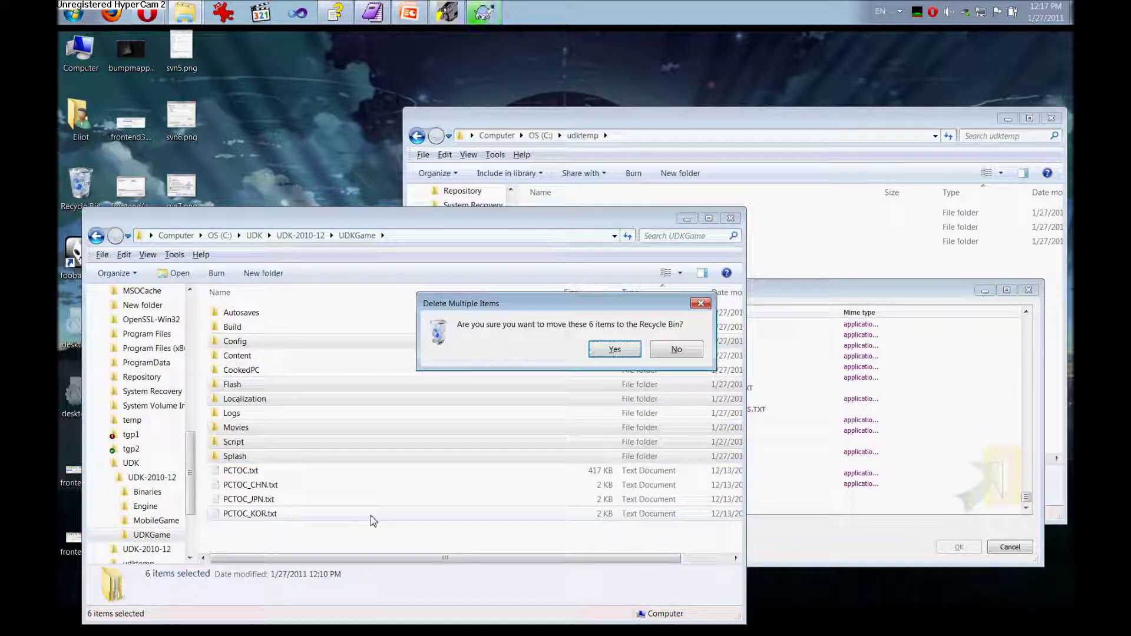
pyautogui.press('Return')
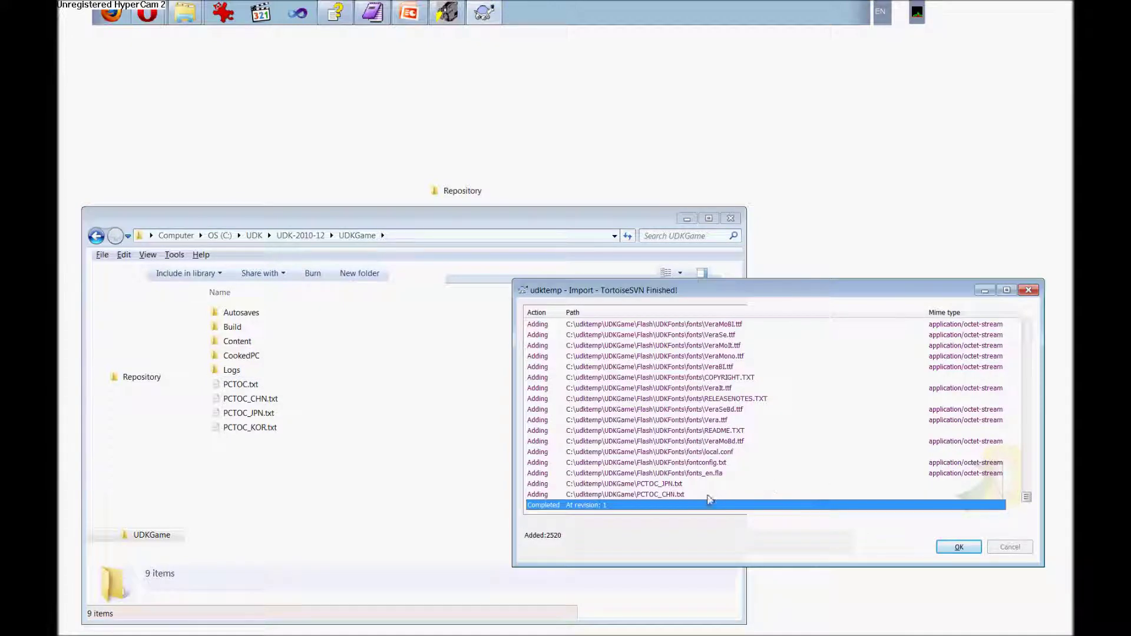
# - Close the finished import log and go back up to the UDK-2010-12 folder
pyautogui.click(960, 546)
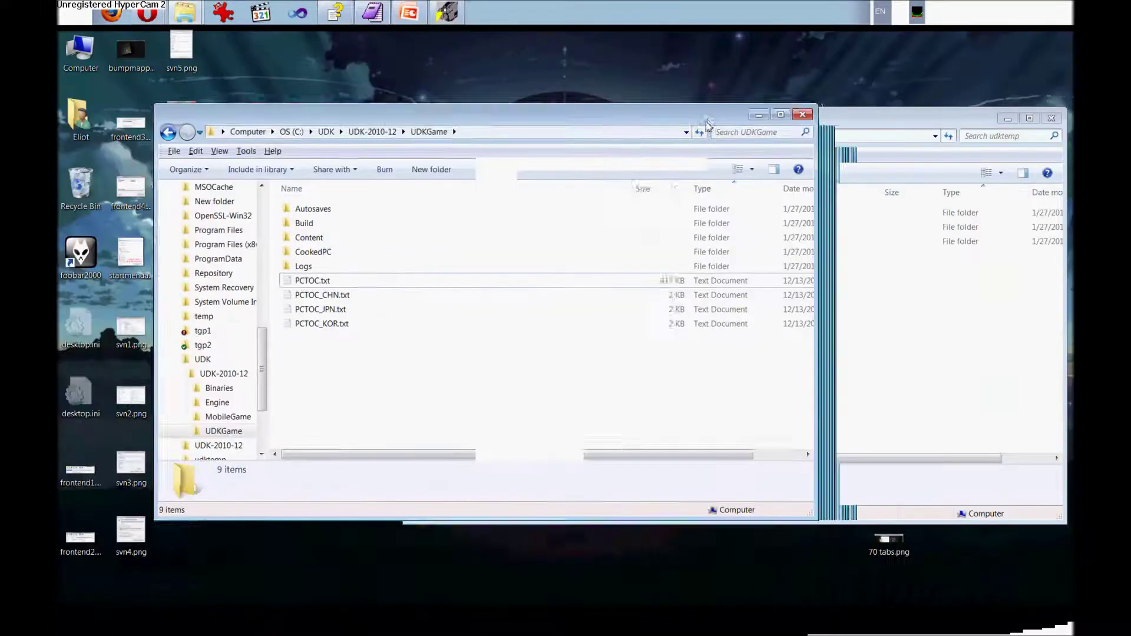
pyautogui.moveTo(707, 122); pyautogui.dragTo(729, 238)
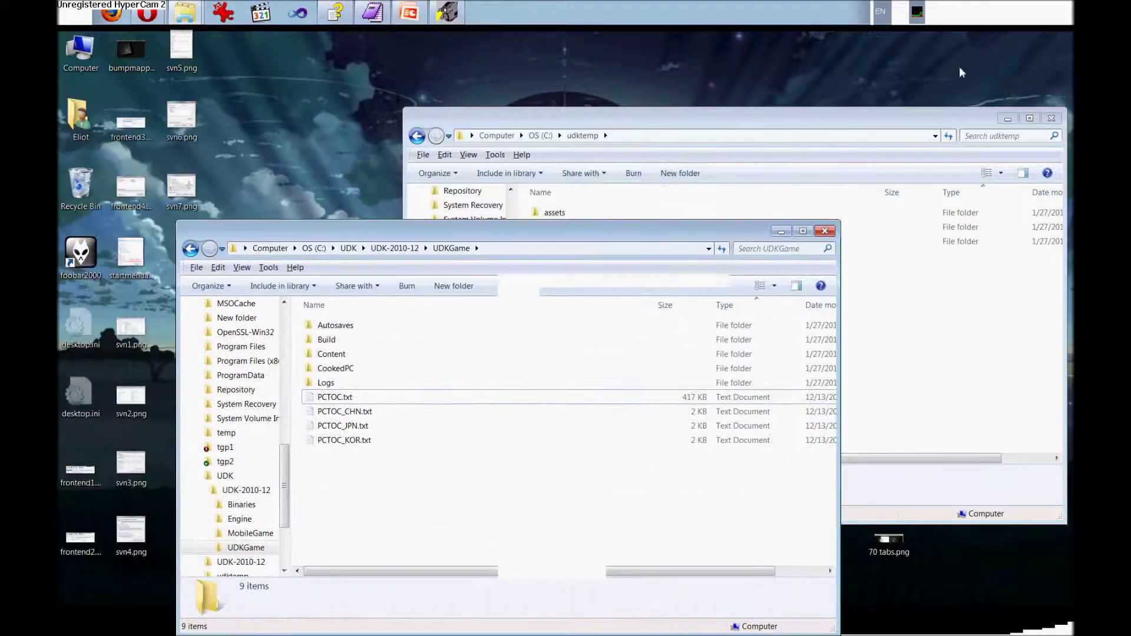
pyautogui.moveTo(624, 224); pyautogui.dragTo(604, 211)
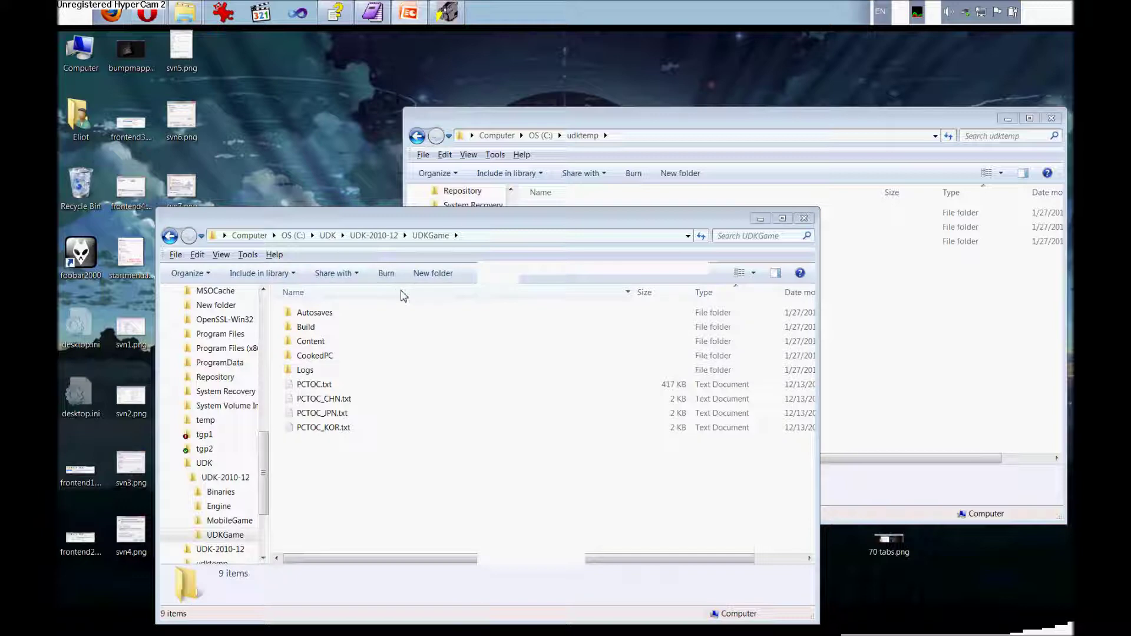
pyautogui.click(373, 235)
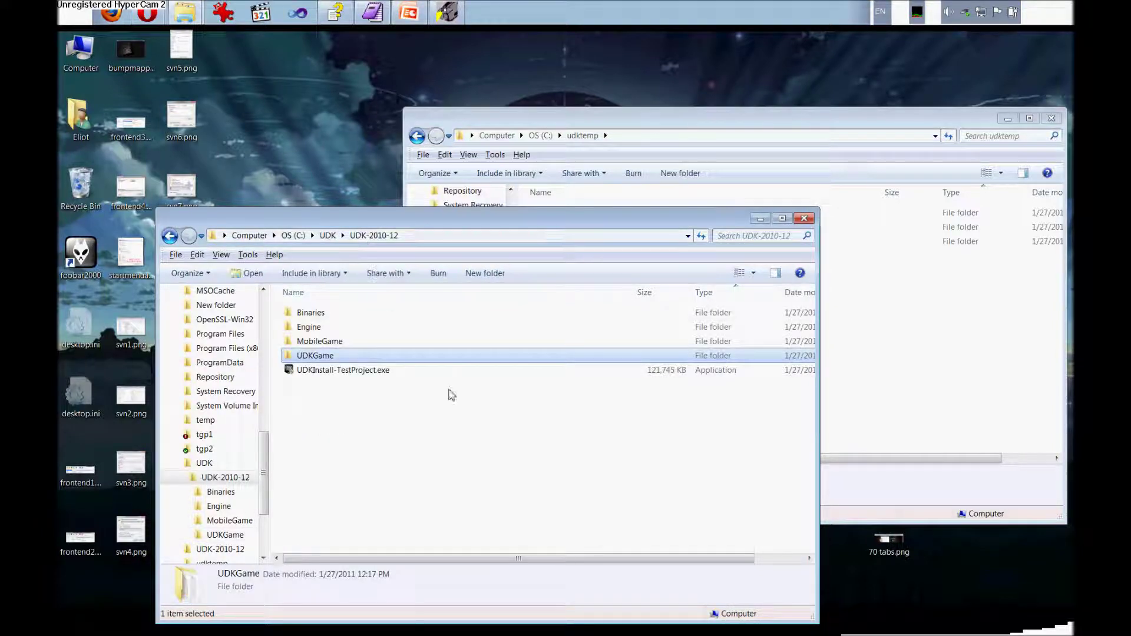
# - Check out file:///C:/Repository/ with TortoiseSVN directly into C:\UDK\UDK-2010-12\, accepting the non-empty target folder
pyautogui.rightClick(370, 488)
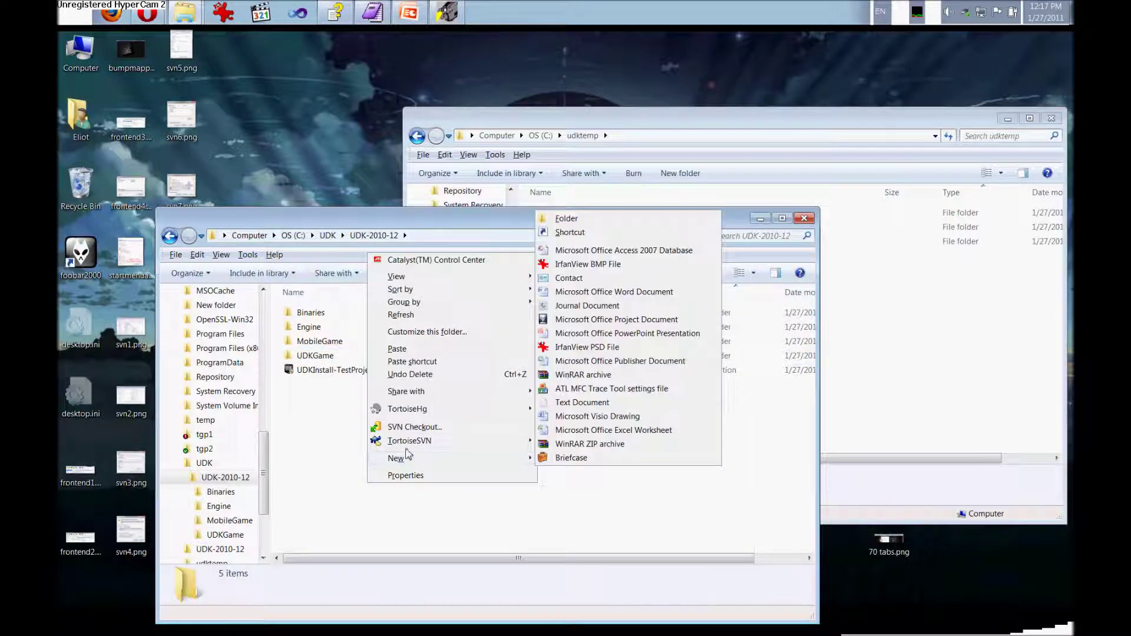
pyautogui.moveTo(407, 447)
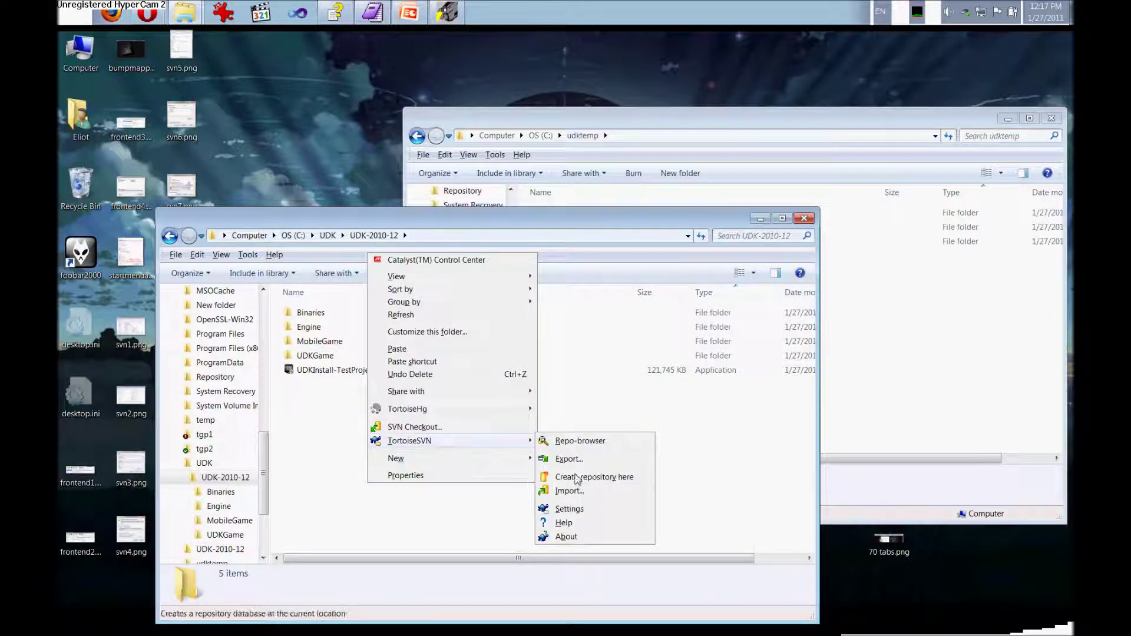
pyautogui.click(494, 431)
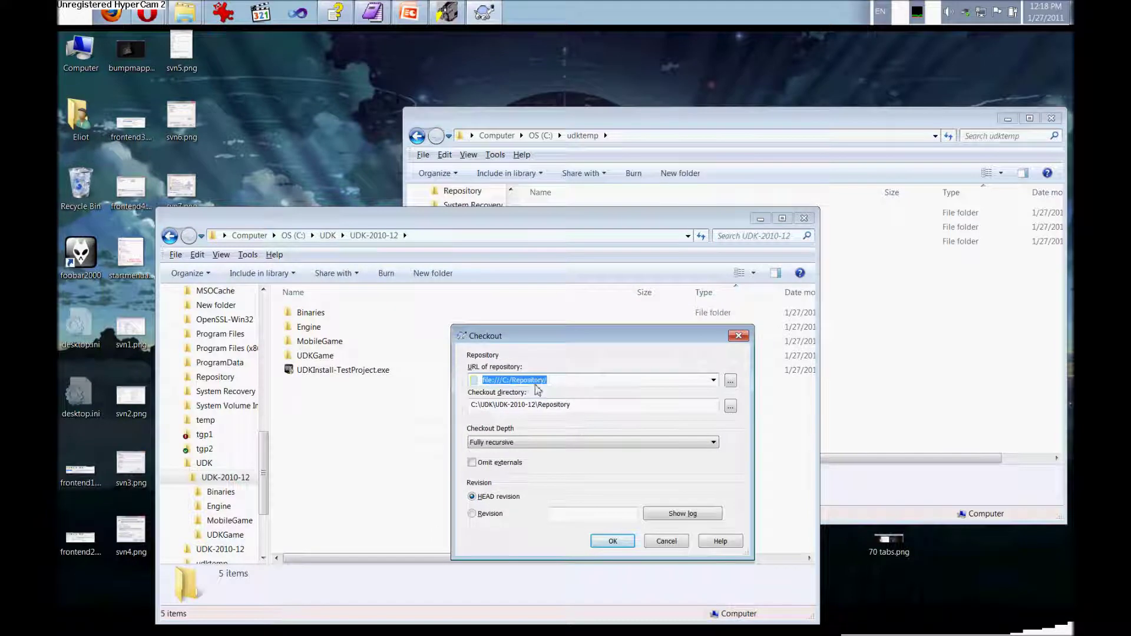
pyautogui.click(612, 383)
pyautogui.moveTo(570, 391); pyautogui.dragTo(479, 400)
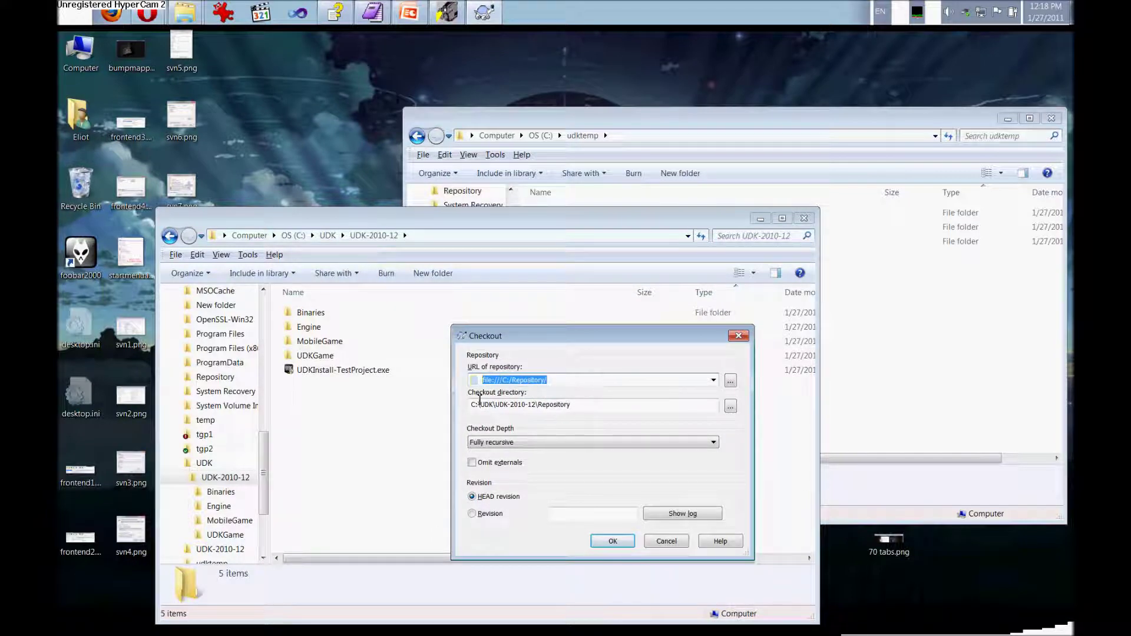
pyautogui.click(563, 381)
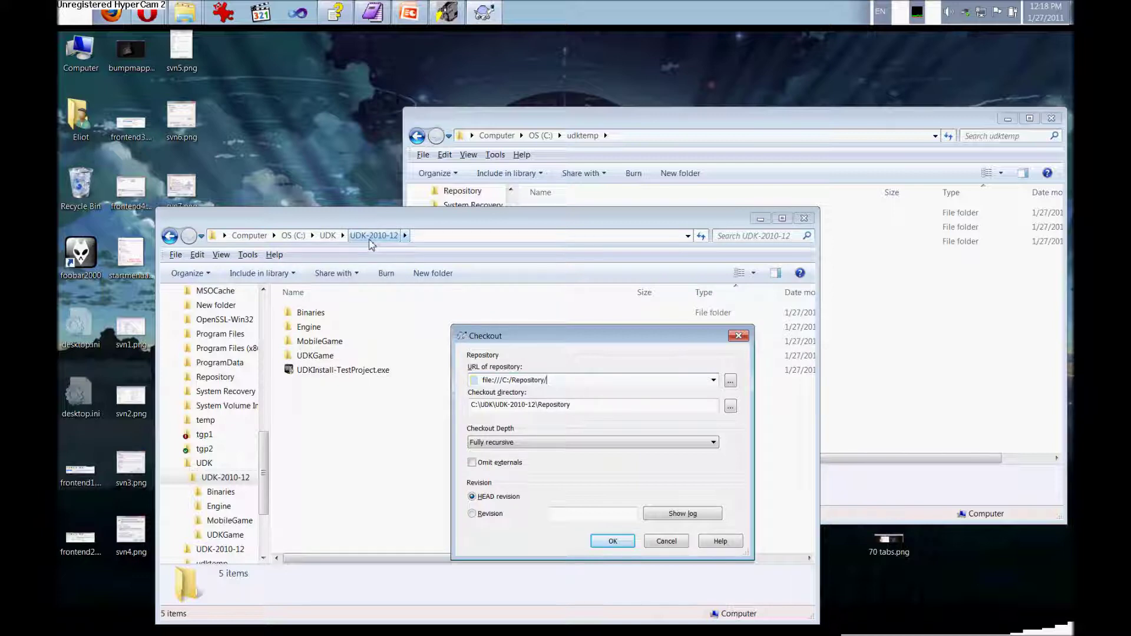
pyautogui.click(626, 406)
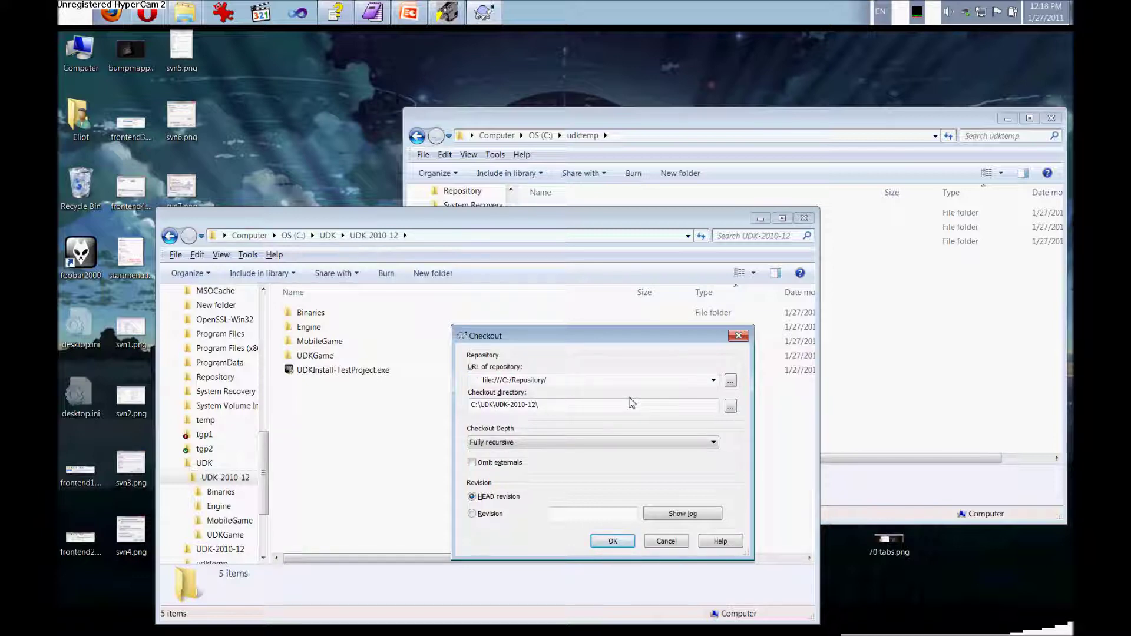
pyautogui.click(613, 541)
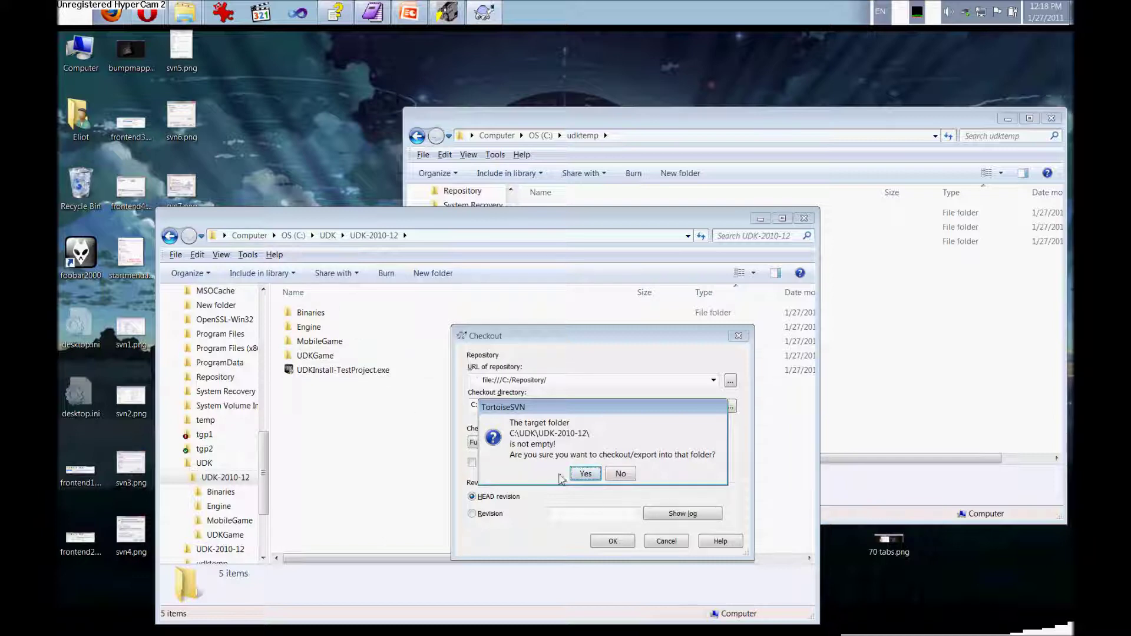
pyautogui.click(584, 473)
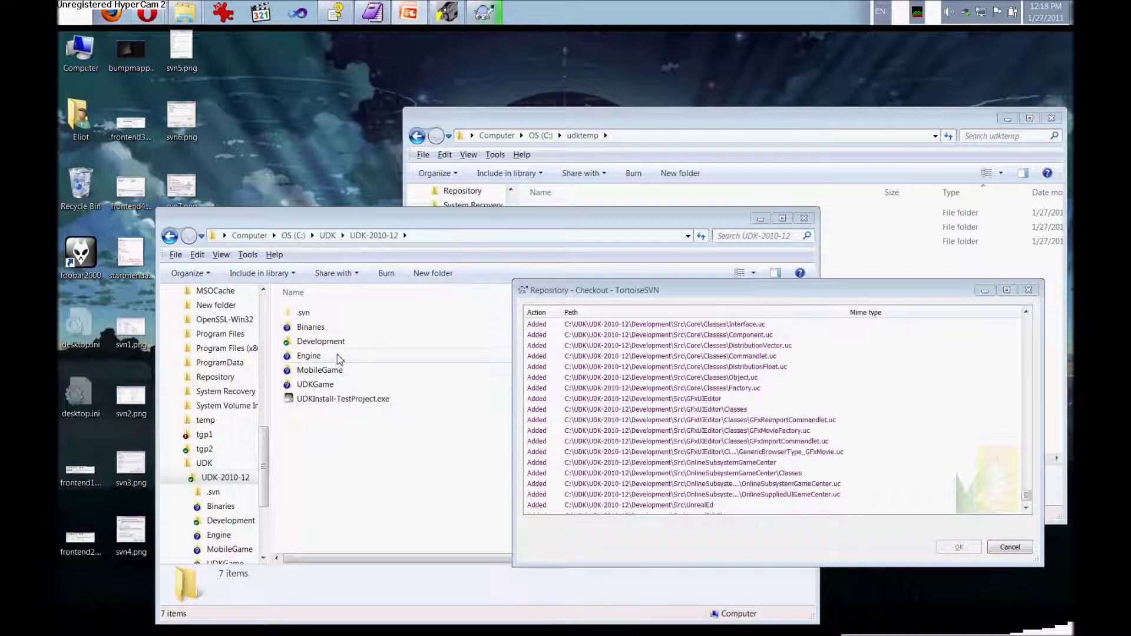
# - Try to add the Binaries folder in UDK-2010-12 to the TortoiseSVN ignore list while the checkout is running
pyautogui.click(331, 328)
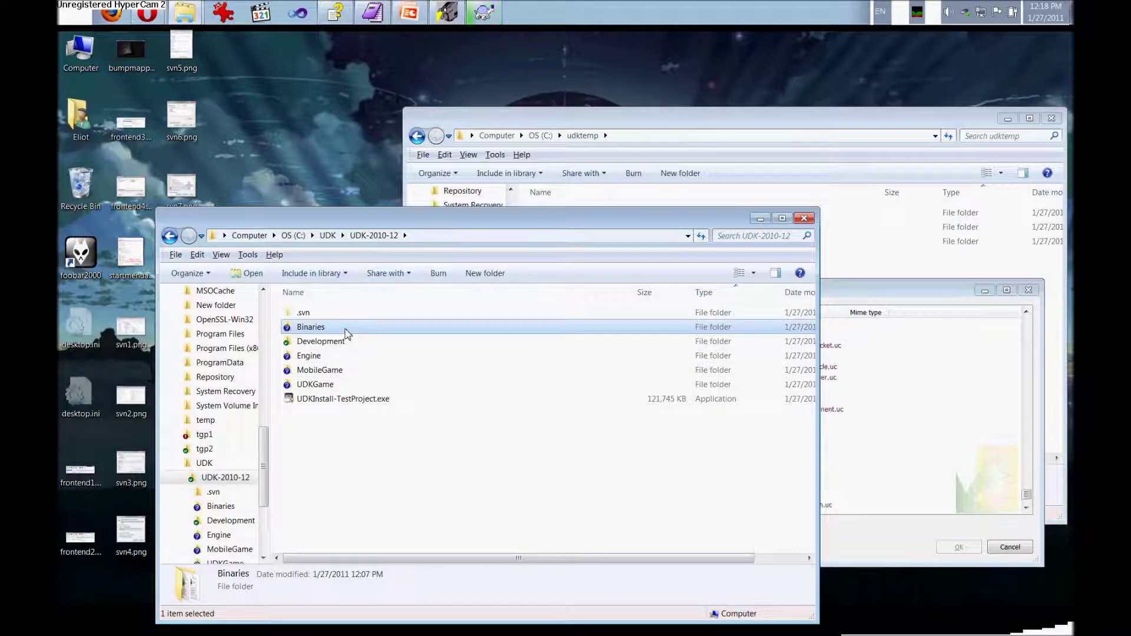
pyautogui.rightClick(346, 330)
pyautogui.moveTo(437, 470)
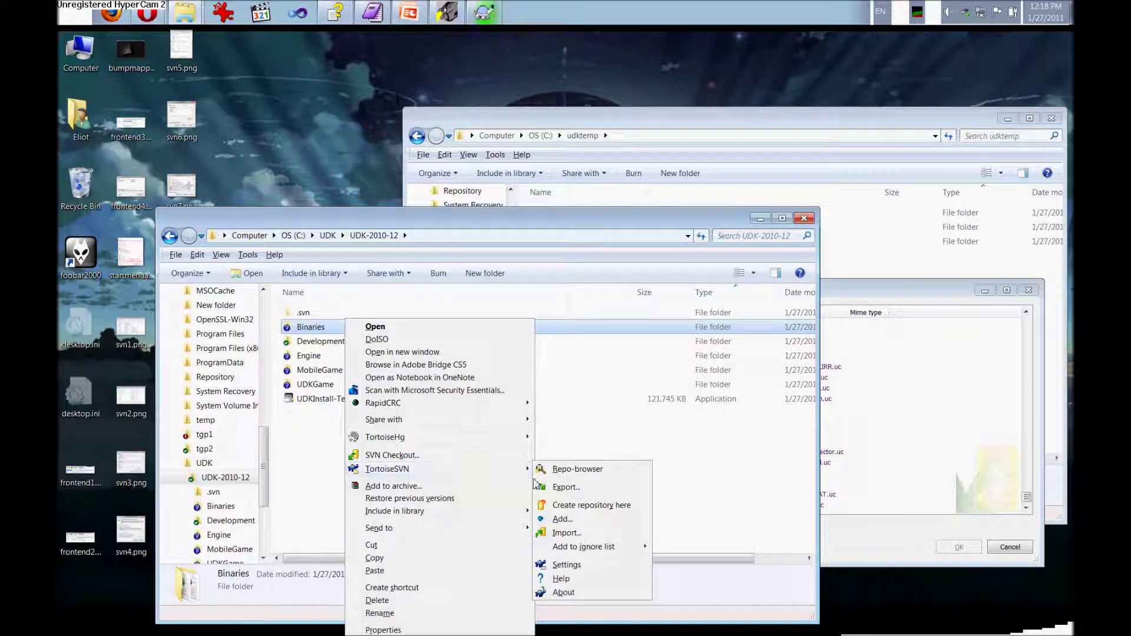
pyautogui.moveTo(602, 549)
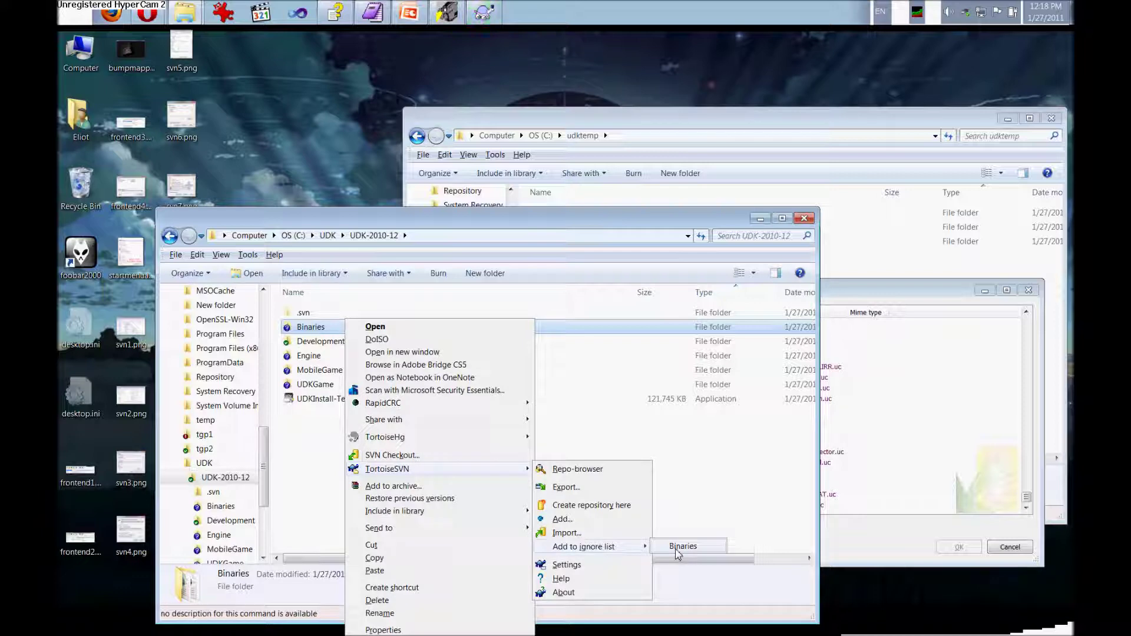
pyautogui.click(679, 546)
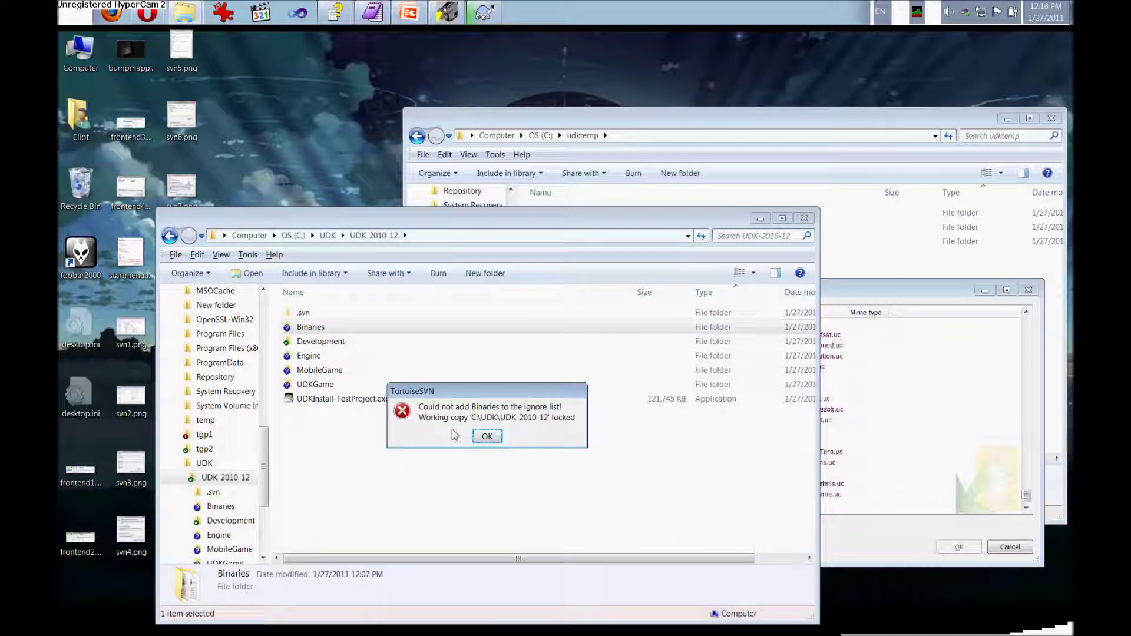
pyautogui.click(496, 440)
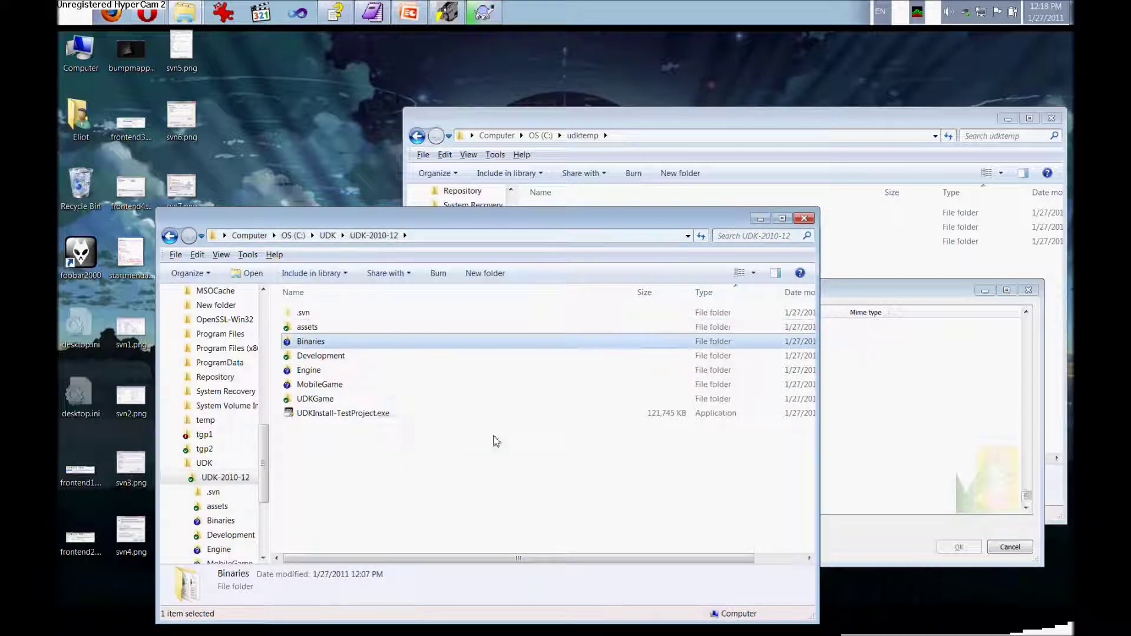
# - Bring the TortoiseSVN checkout log to the front, let the checkout finish and close the log
pyautogui.click(870, 548)
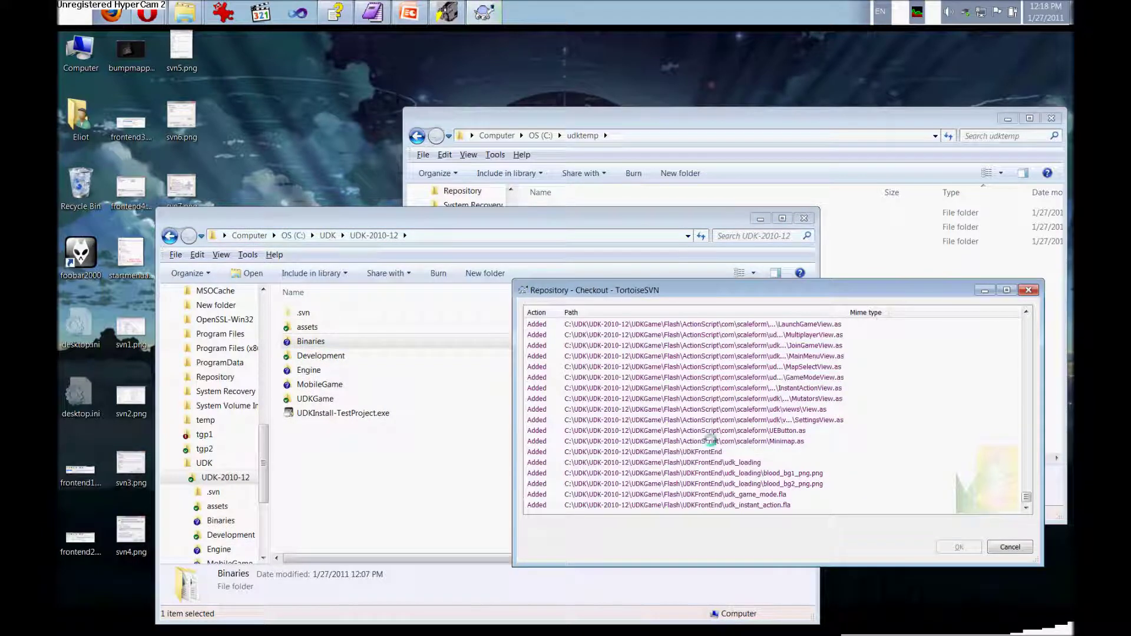
pyautogui.moveTo(670, 303); pyautogui.dragTo(625, 281)
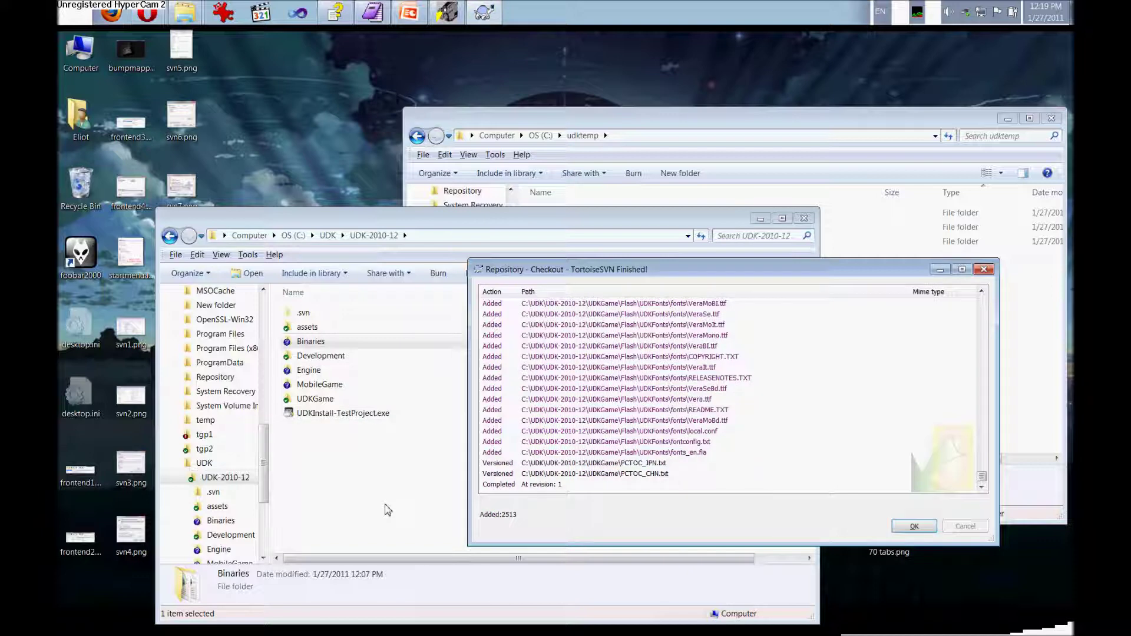
pyautogui.click(387, 510)
pyautogui.click(850, 521)
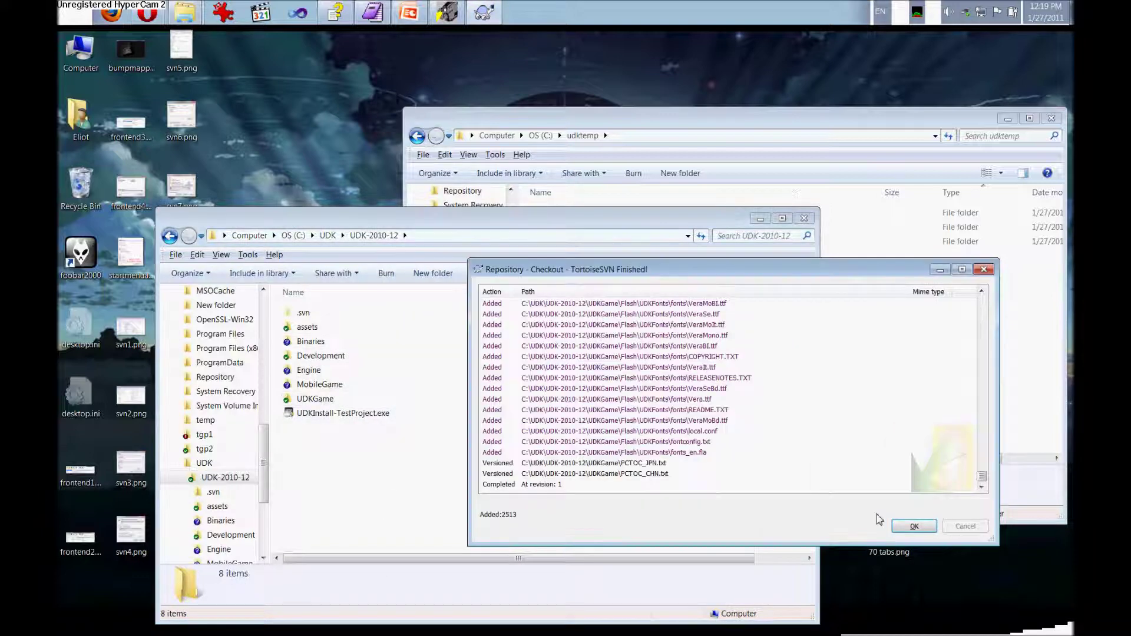
pyautogui.click(914, 526)
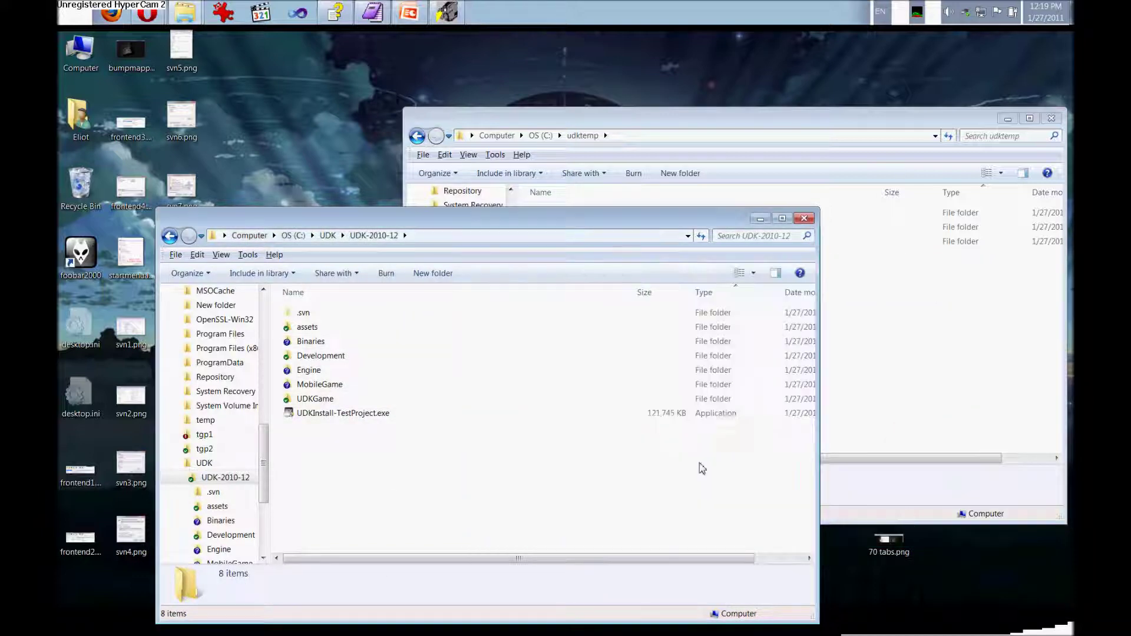
# - Inspect the checked-out source folders in Development\Src and return to the UDK-2010-12 folder
pyautogui.doubleClick(390, 355)
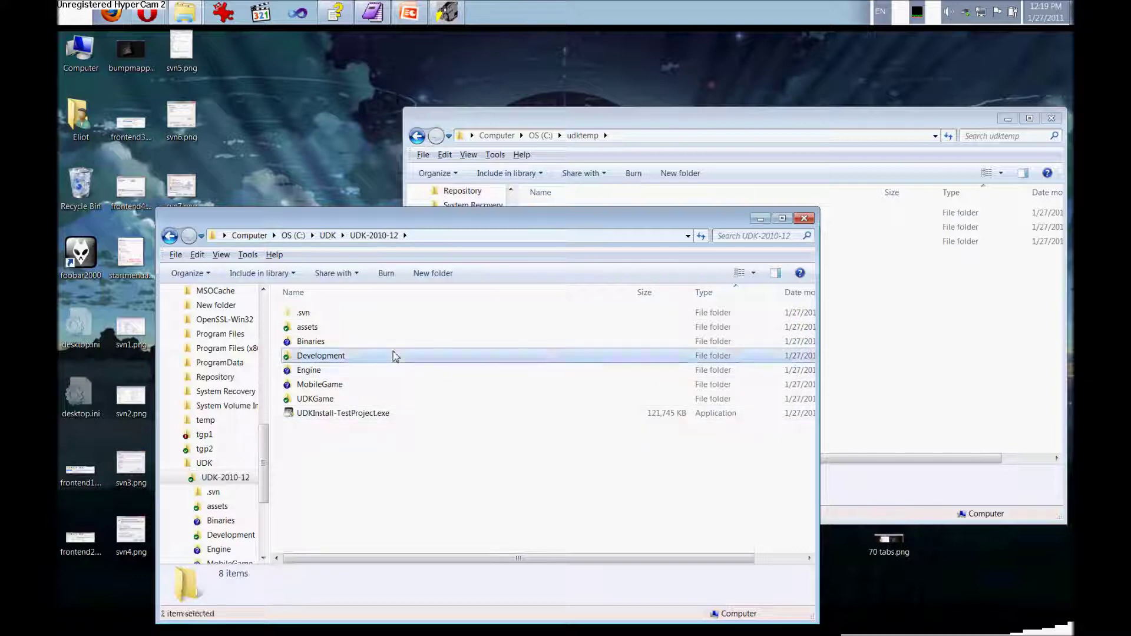
pyautogui.doubleClick(388, 328)
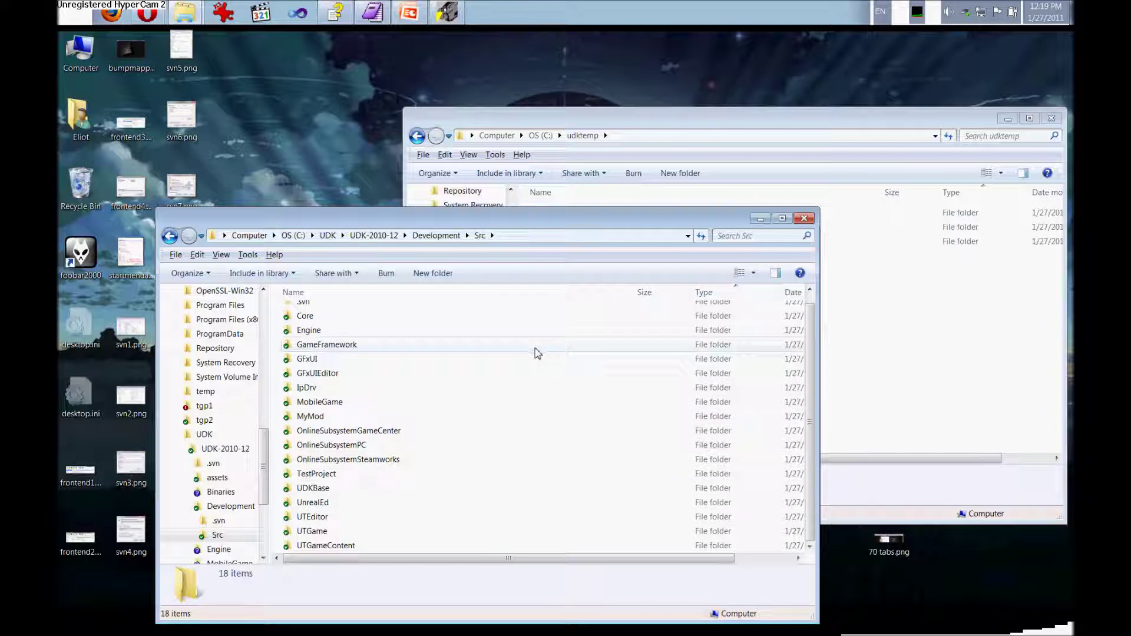
pyautogui.scroll(1, 508, 356)
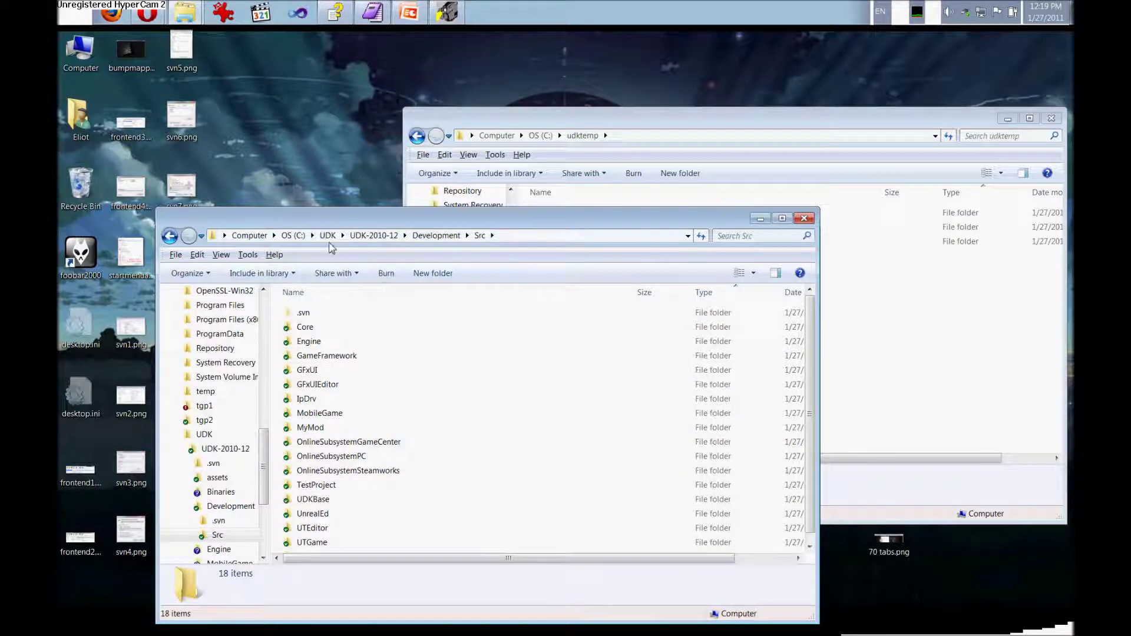
pyautogui.click(360, 236)
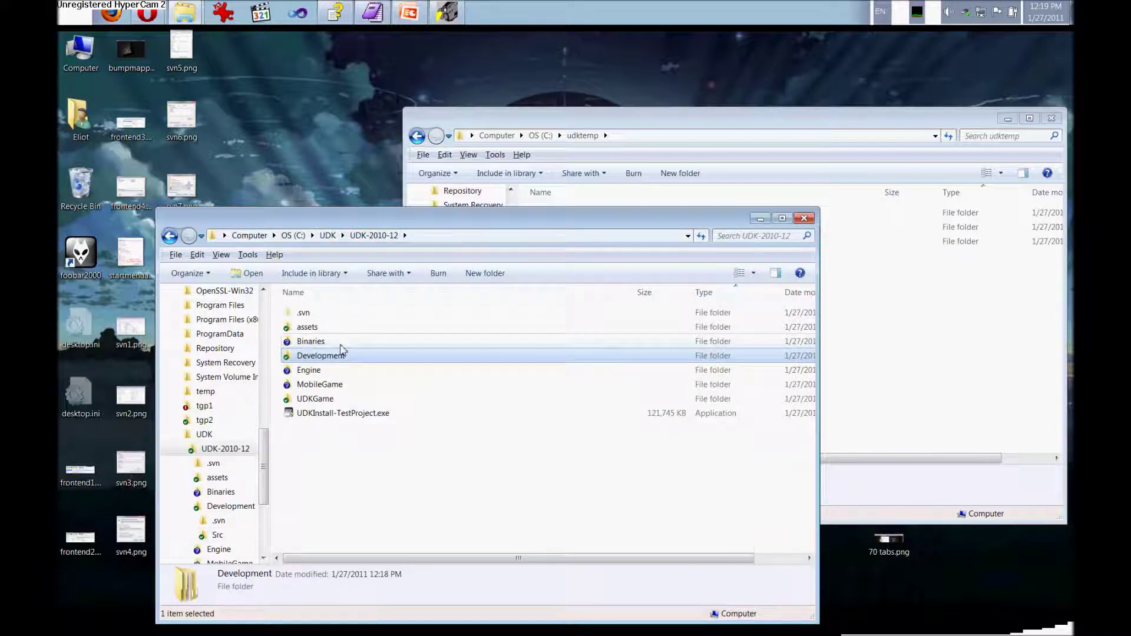
# - Add the Binaries folder in UDK-2010-12 to the TortoiseSVN ignore list by its name and acknowledge the notice
pyautogui.click(341, 345)
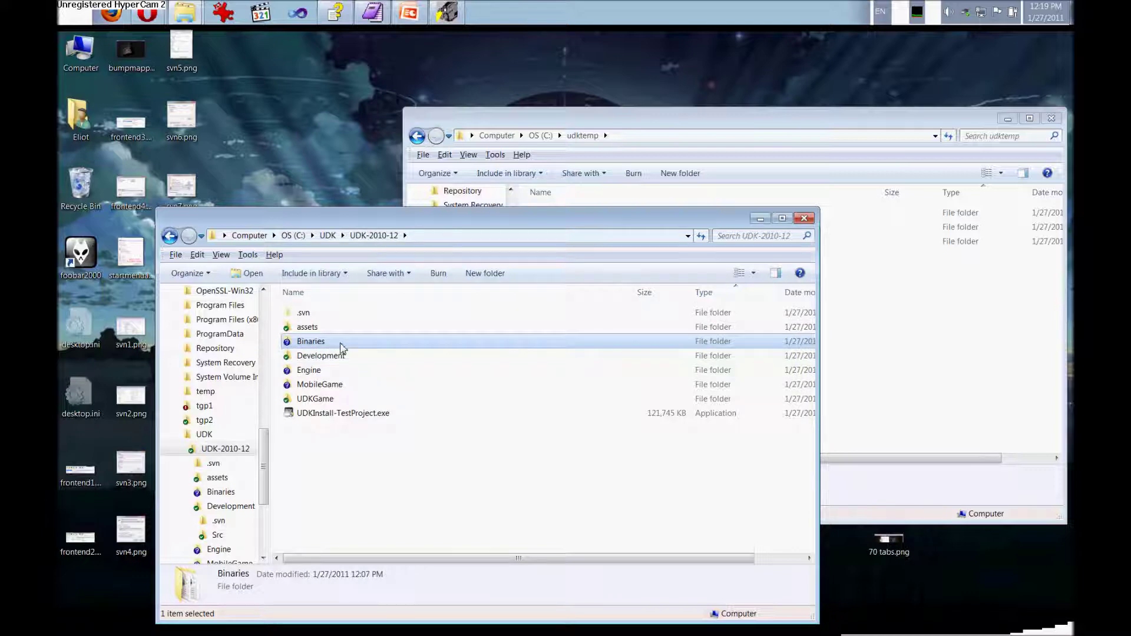
pyautogui.rightClick(341, 346)
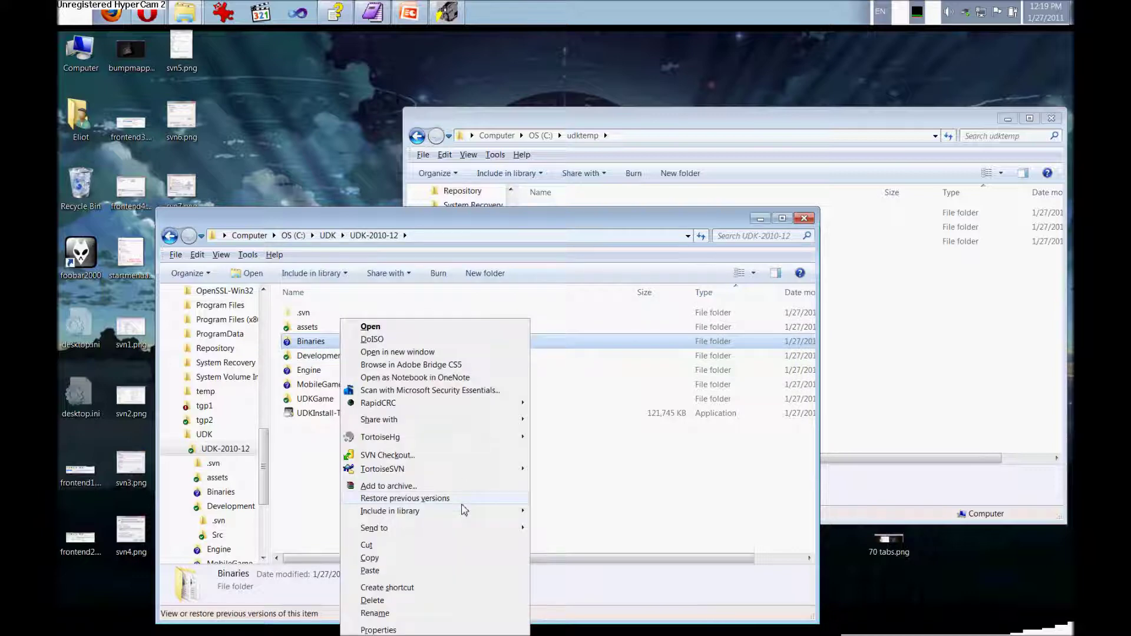
pyautogui.moveTo(468, 472)
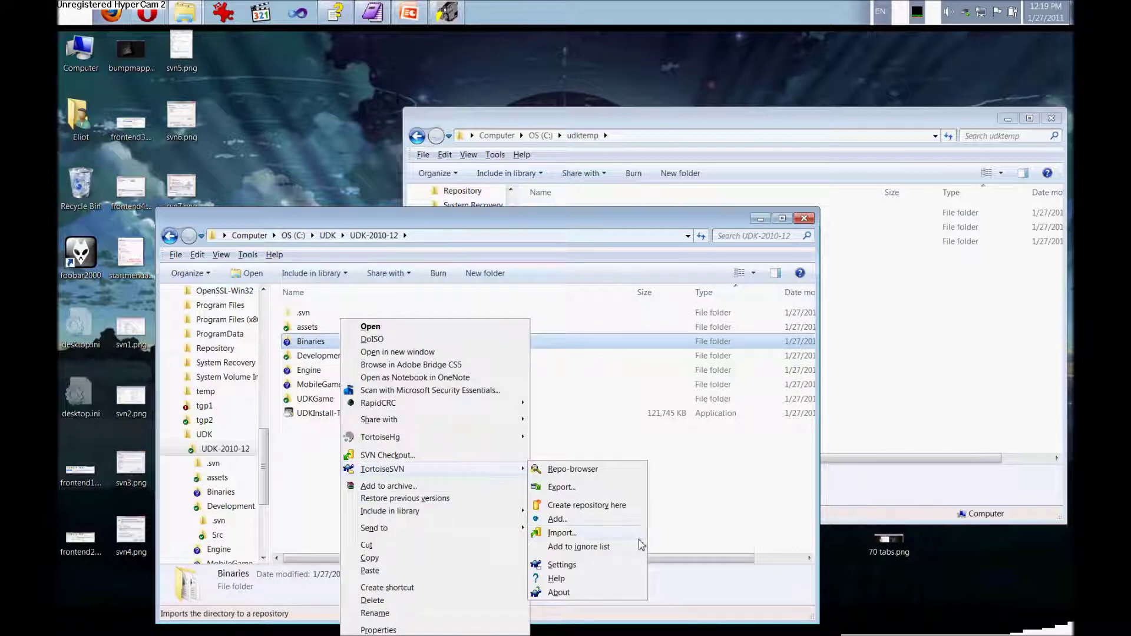
pyautogui.moveTo(636, 546)
pyautogui.click(682, 545)
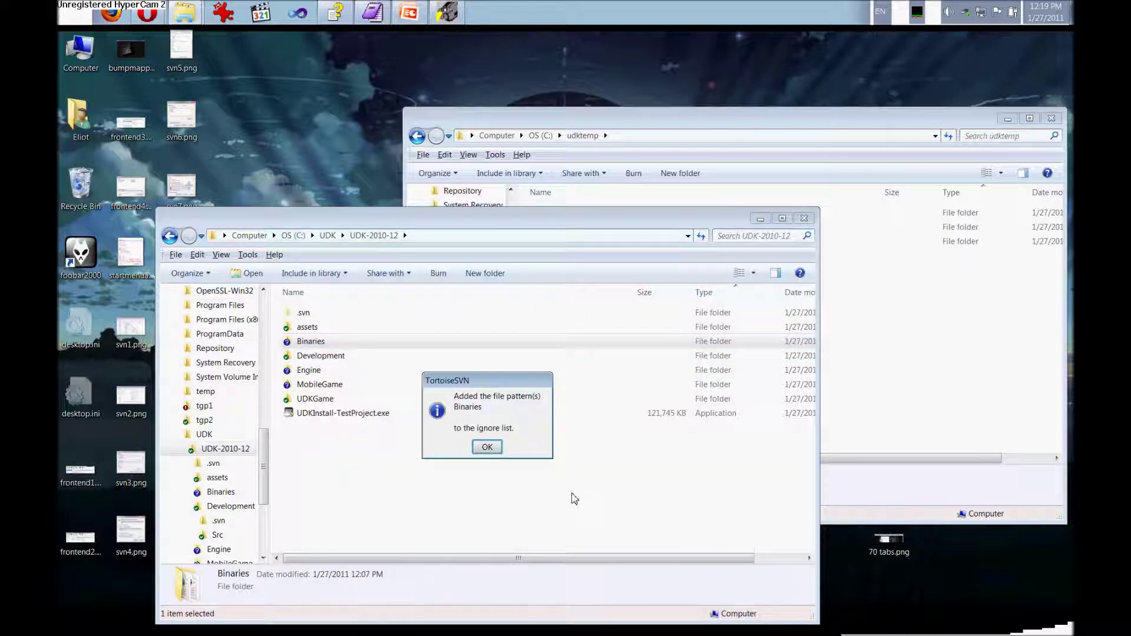
pyautogui.click(488, 447)
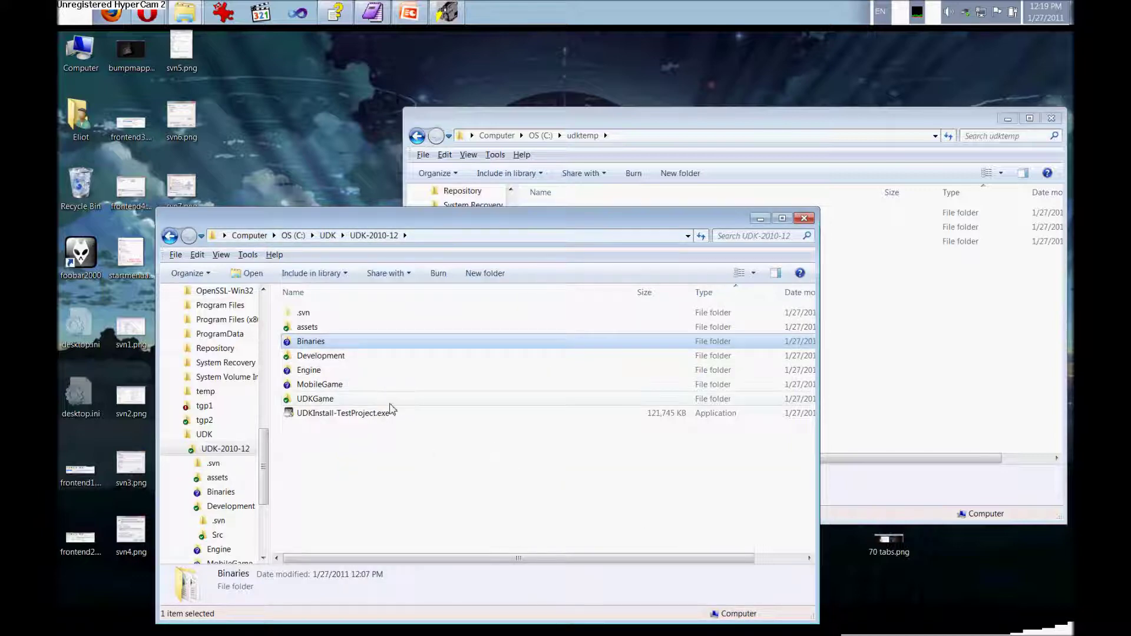
# - Review the pending changes and unversioned files in the SVN commit dialog for C:\UDK\UDK-2010-12, leaving without committing
pyautogui.click(439, 475)
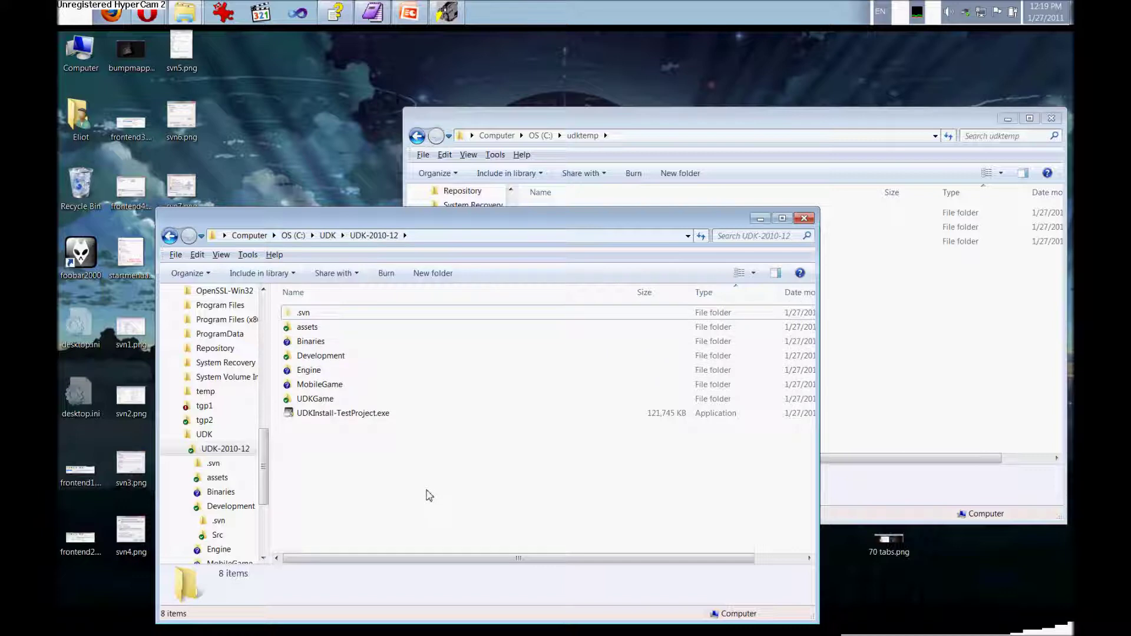
pyautogui.rightClick(395, 463)
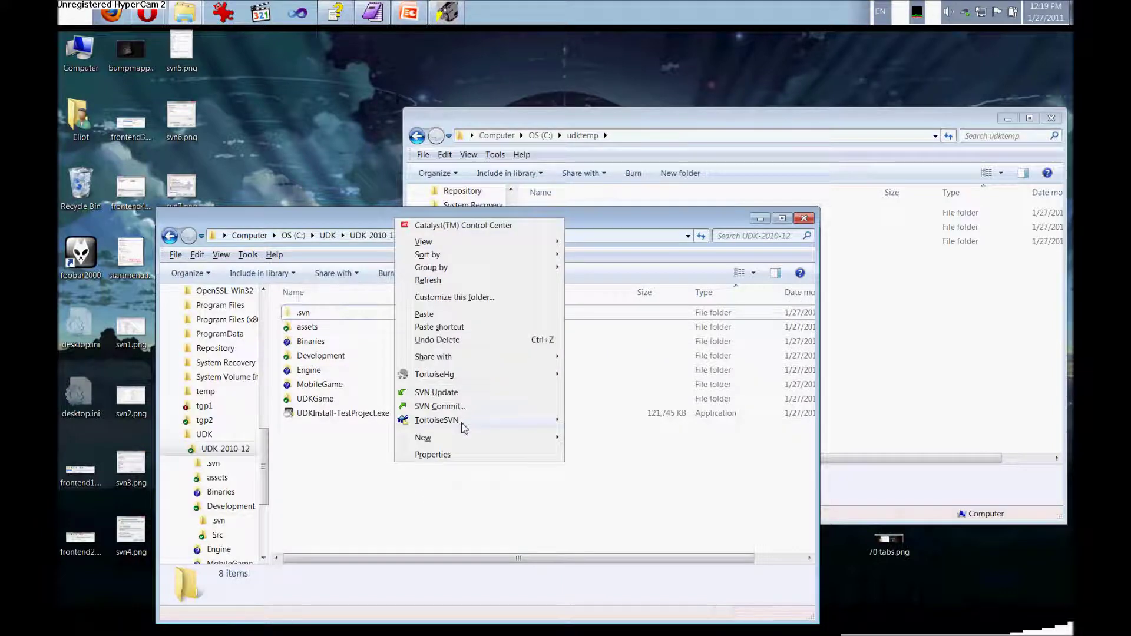
pyautogui.click(439, 406)
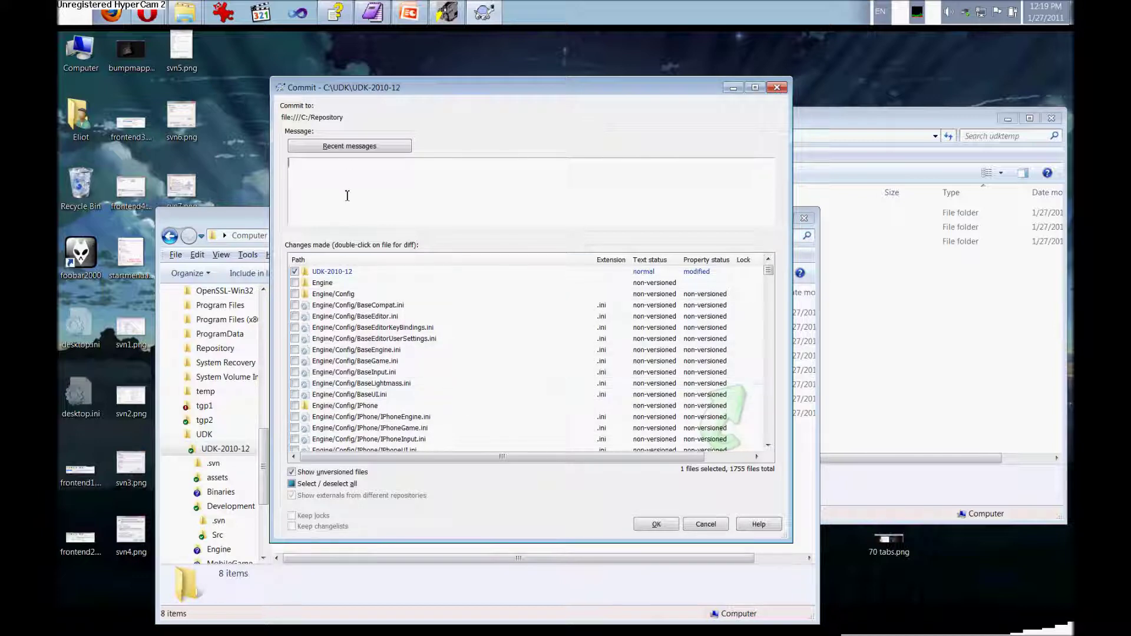
pyautogui.moveTo(355, 99); pyautogui.dragTo(484, 89)
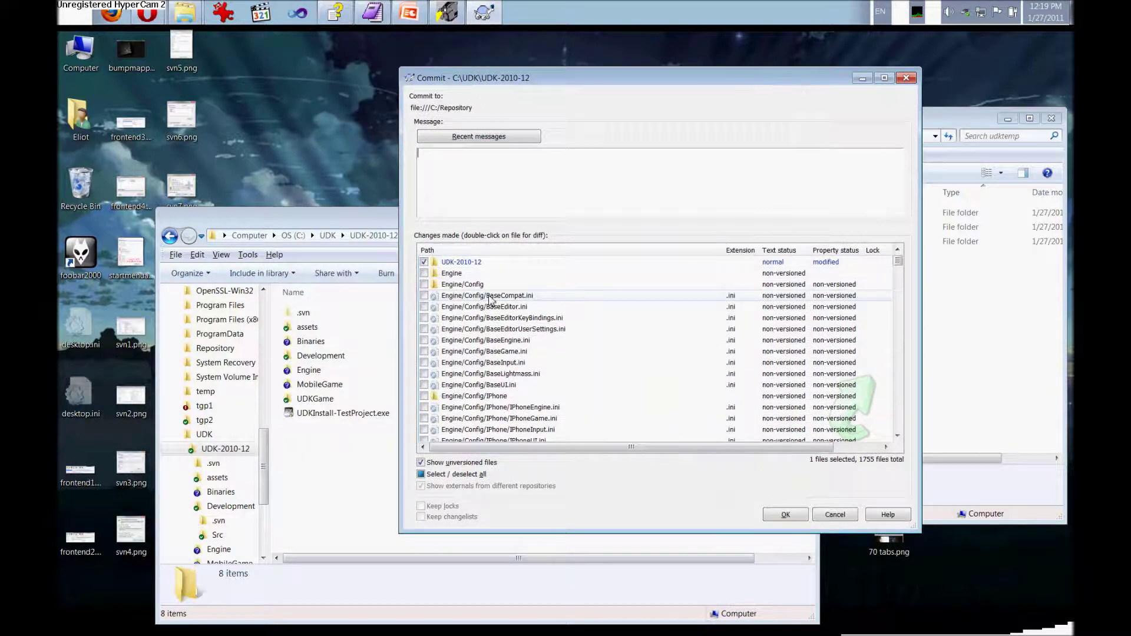
pyautogui.moveTo(897, 261)
pyautogui.mouseDown()
pyautogui.moveTo(892, 439)
pyautogui.moveTo(897, 261)
pyautogui.mouseUp()
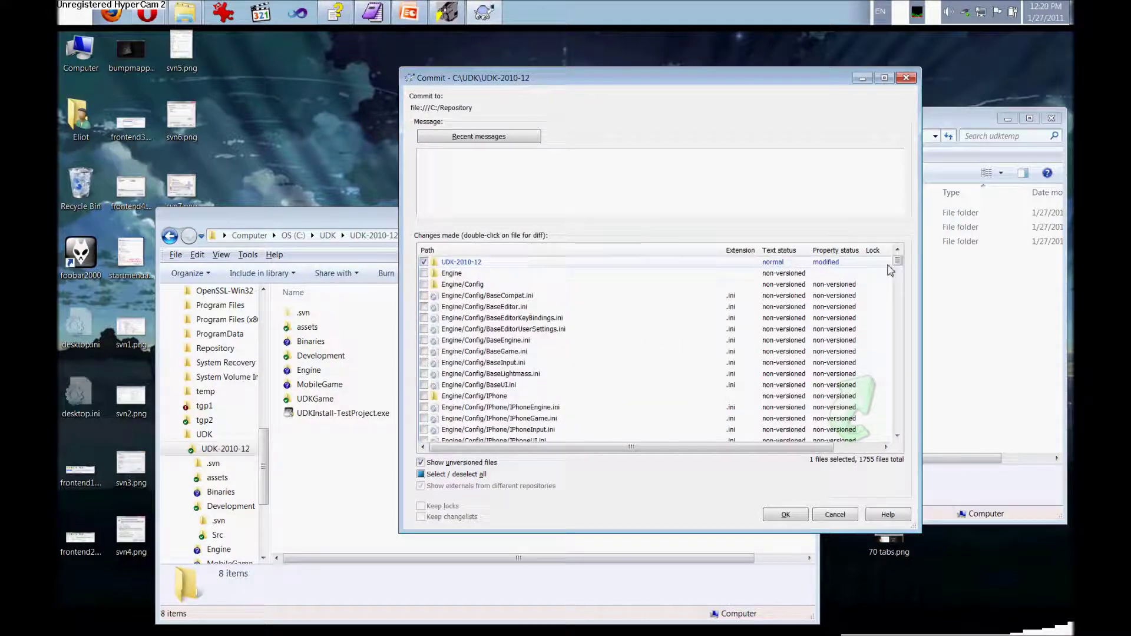
pyautogui.click(835, 515)
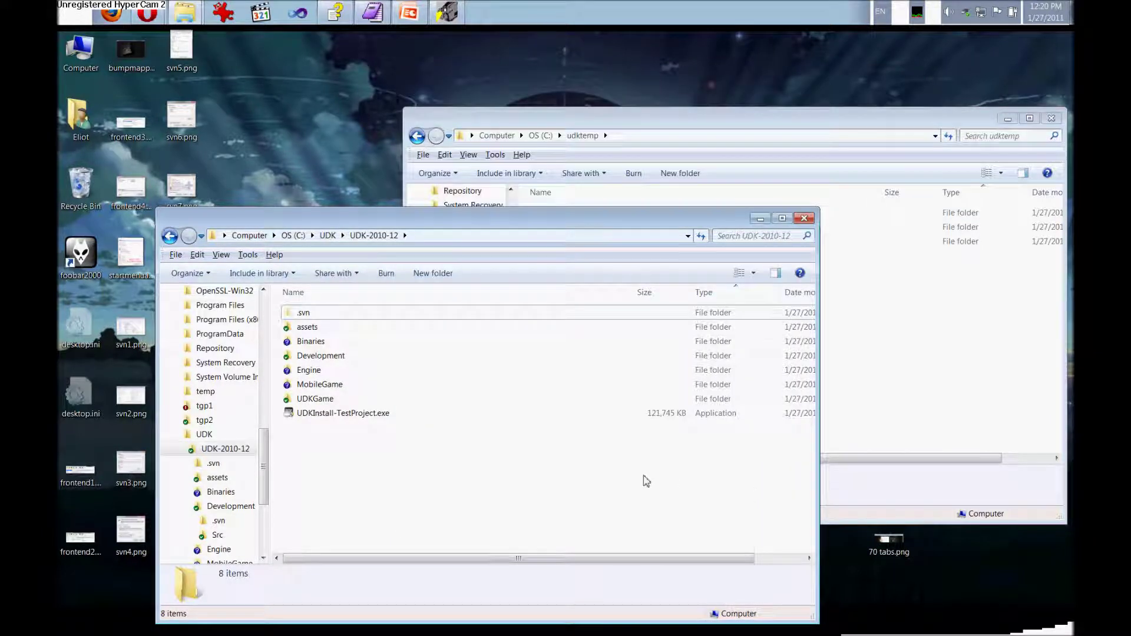